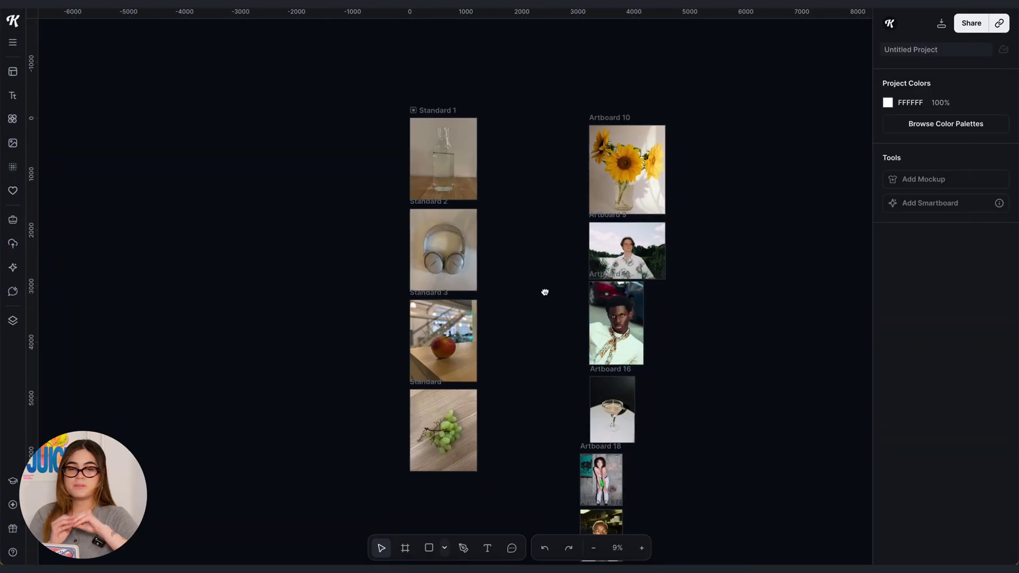
Attach a new Smartboard to the water jug photo and write a goldfish-in-the-jug prompt
{"action": "scroll", "coordinate": [437, 160], "scroll_direction": "up", "scroll_amount": 5}
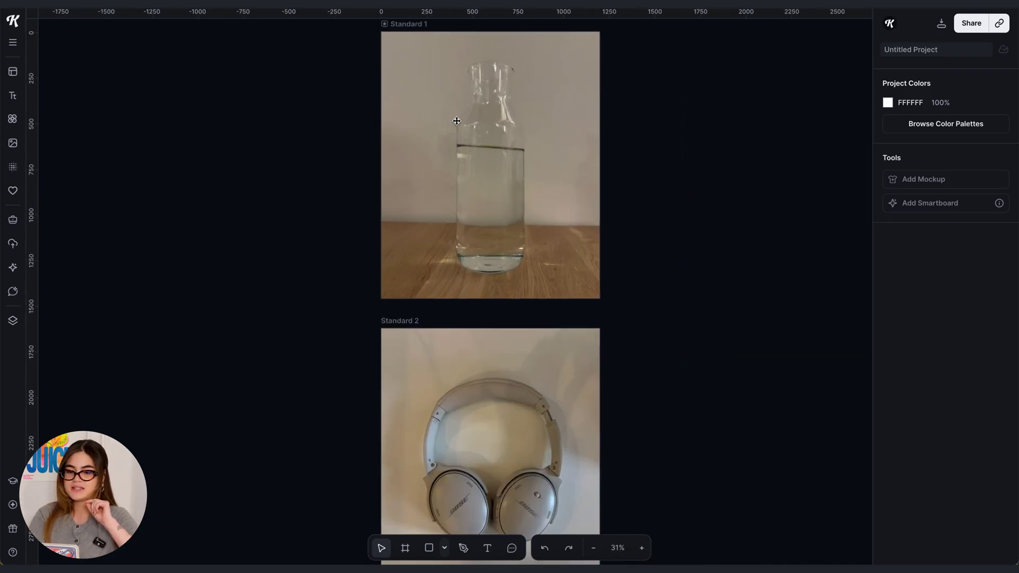
{"action": "scroll", "coordinate": [454, 136], "scroll_direction": "up", "scroll_amount": 3}
{"action": "scroll", "coordinate": [452, 134], "scroll_direction": "down", "scroll_amount": 2}
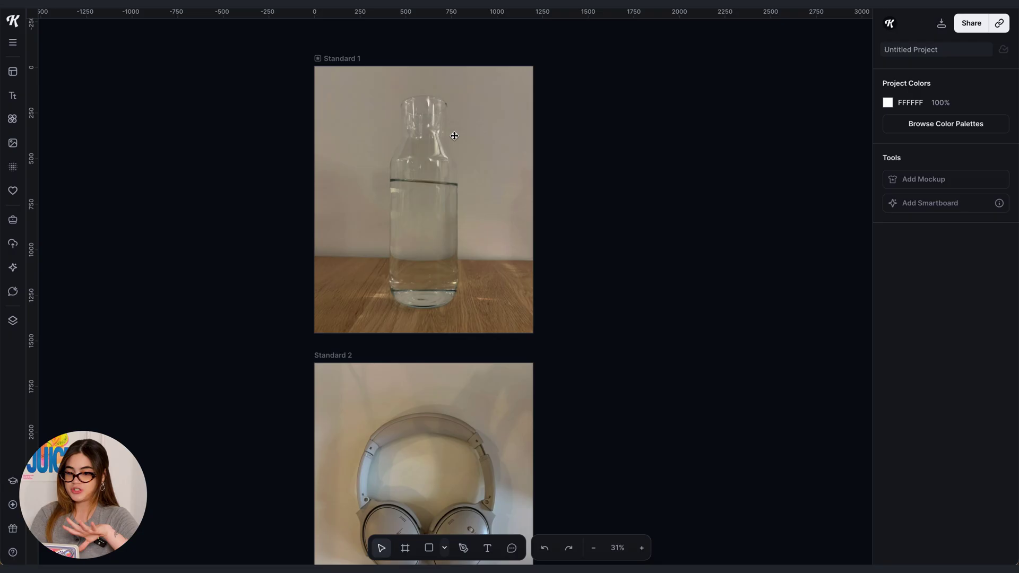
{"action": "left_click", "coordinate": [348, 62]}
{"action": "left_click", "coordinate": [568, 281]}
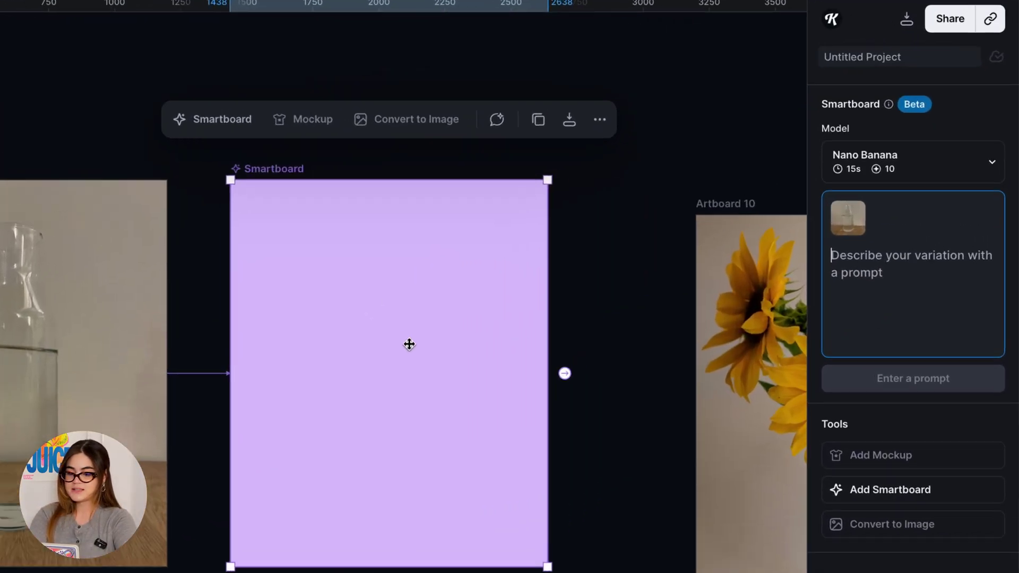
{"action": "type", "text": "put"}
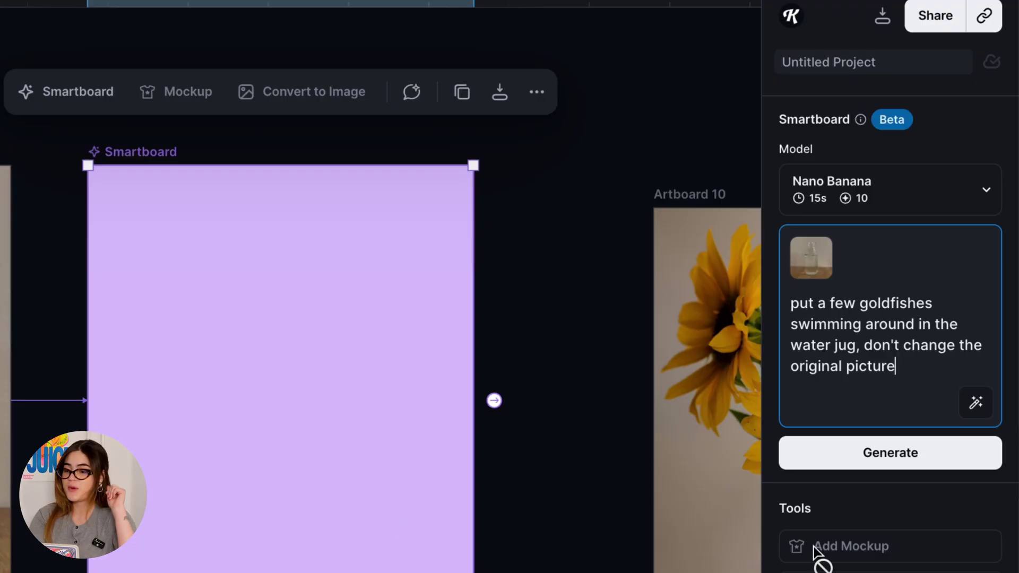
Enhance the goldfish prompt, generate the variation, and pan around to review it
{"action": "left_click", "coordinate": [971, 401]}
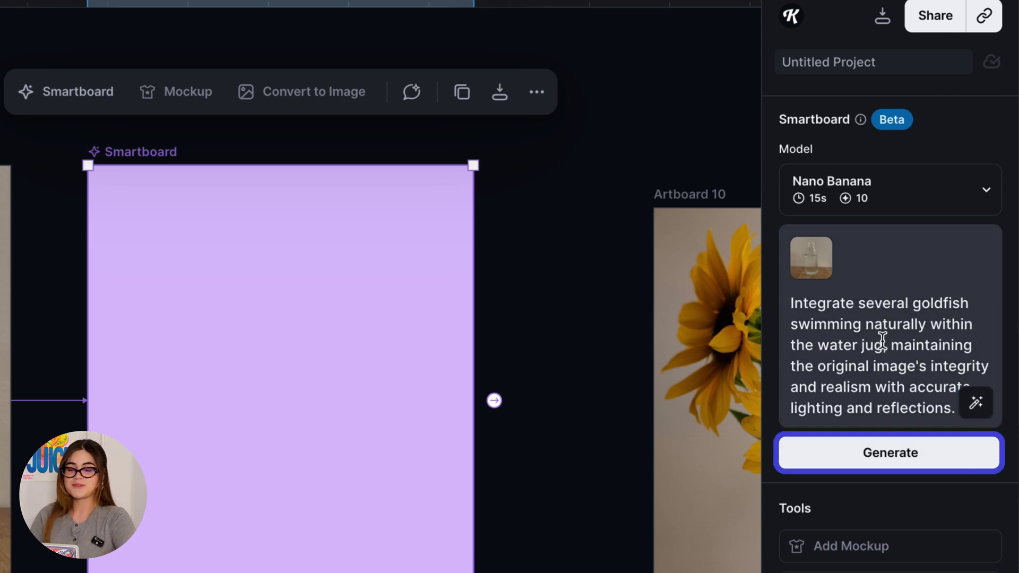
{"action": "left_click", "coordinate": [943, 473]}
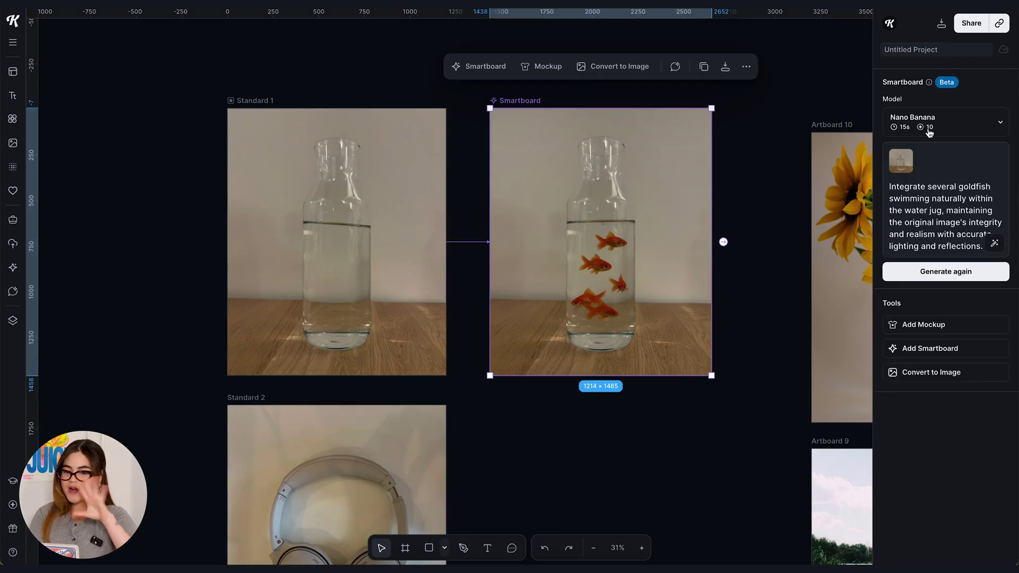
{"action": "scroll", "coordinate": [740, 236], "scroll_direction": "left", "scroll_amount": 1}
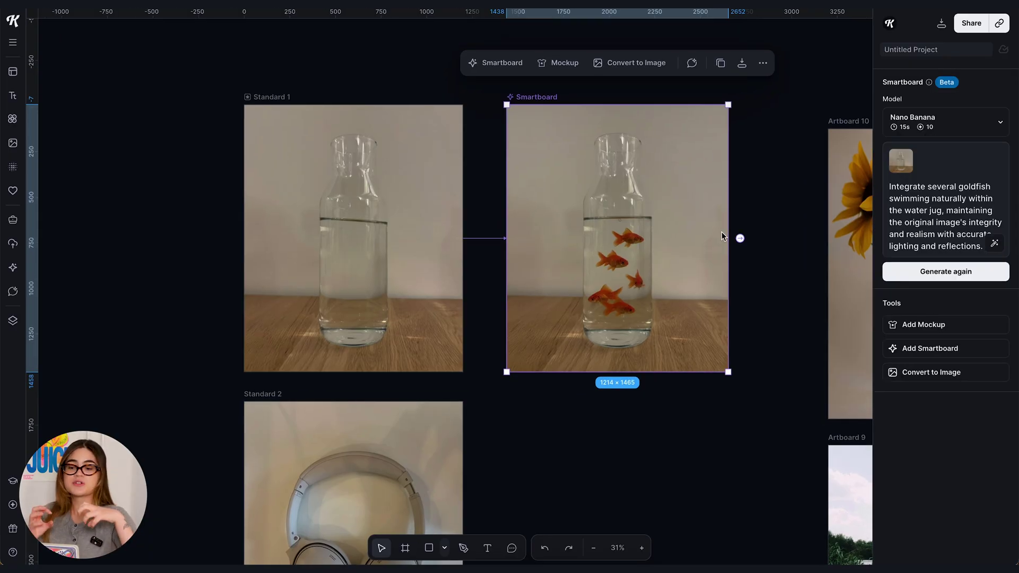
{"action": "scroll", "coordinate": [722, 236], "scroll_direction": "left", "scroll_amount": 2}
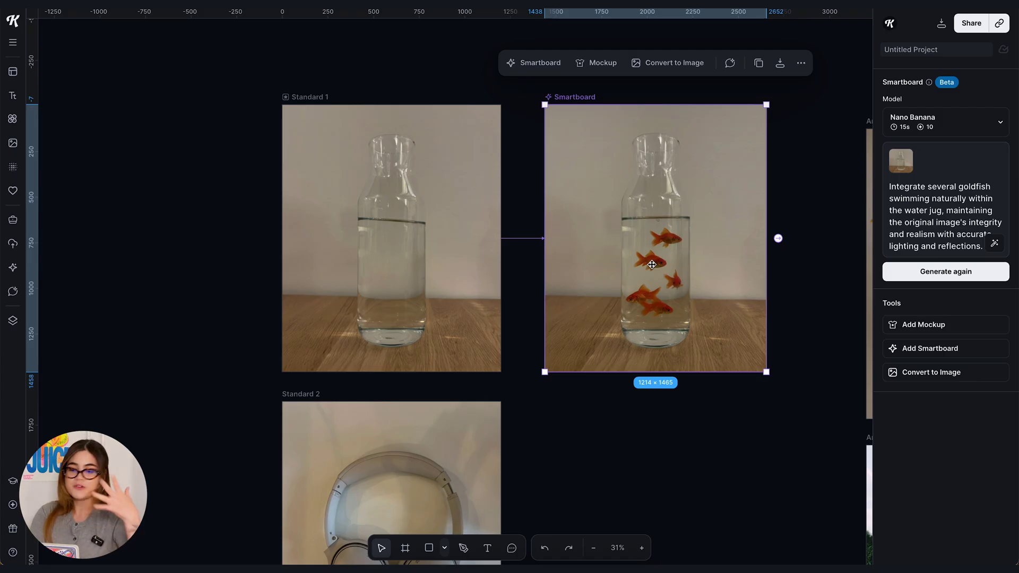
{"action": "scroll", "coordinate": [651, 264], "scroll_direction": "up", "scroll_amount": 4}
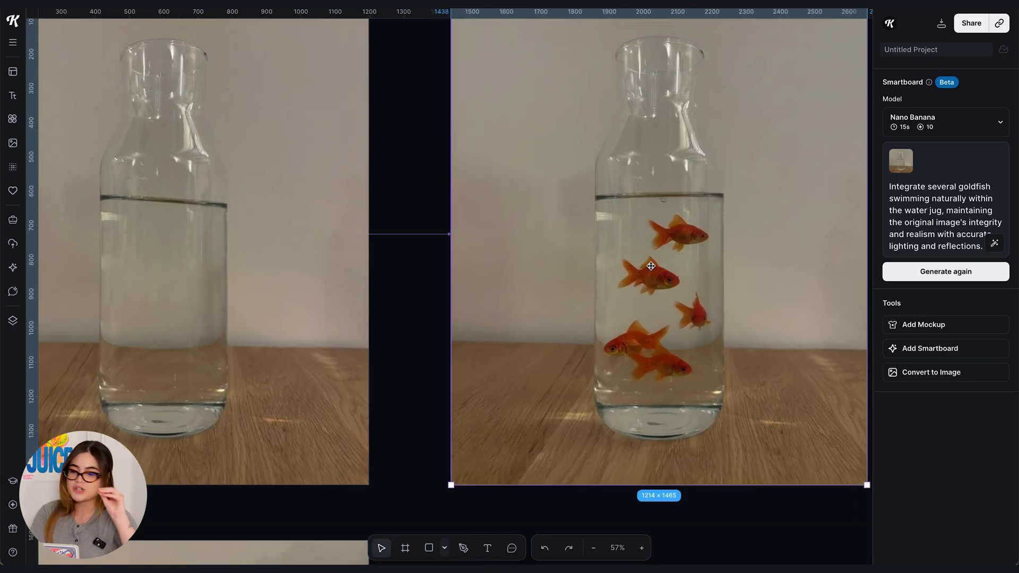
{"action": "scroll", "coordinate": [651, 266], "scroll_direction": "down", "scroll_amount": 1}
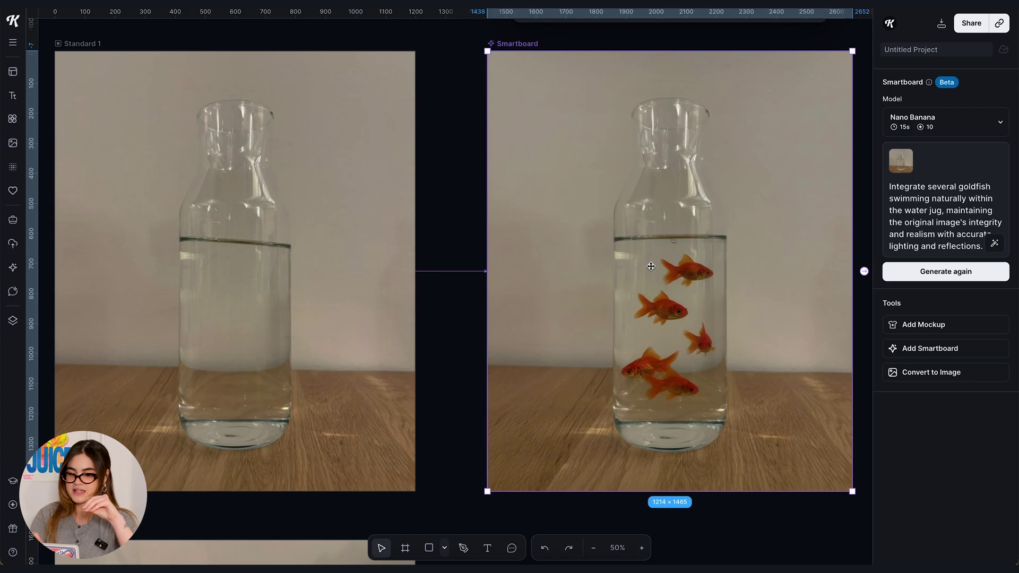
{"action": "scroll", "coordinate": [651, 269], "scroll_direction": "down", "scroll_amount": 3}
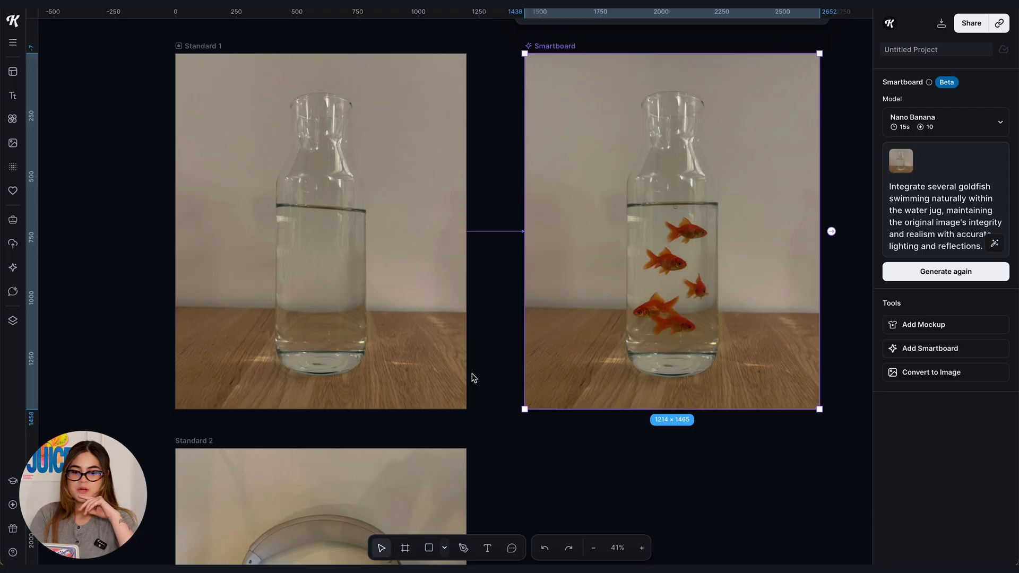
{"action": "scroll", "coordinate": [471, 376], "scroll_direction": "down", "scroll_amount": 5}
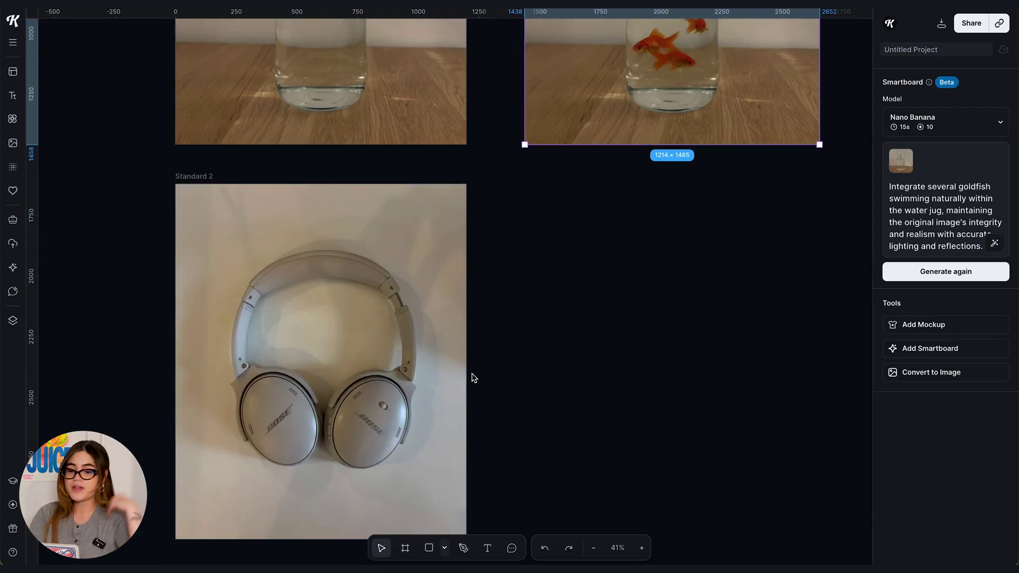
{"action": "scroll", "coordinate": [473, 378], "scroll_direction": "down", "scroll_amount": 1}
Add a Smartboard to Standard 2 prompting 'turn the headphone's earpiece into tennis balls'
{"action": "left_click", "coordinate": [193, 144]}
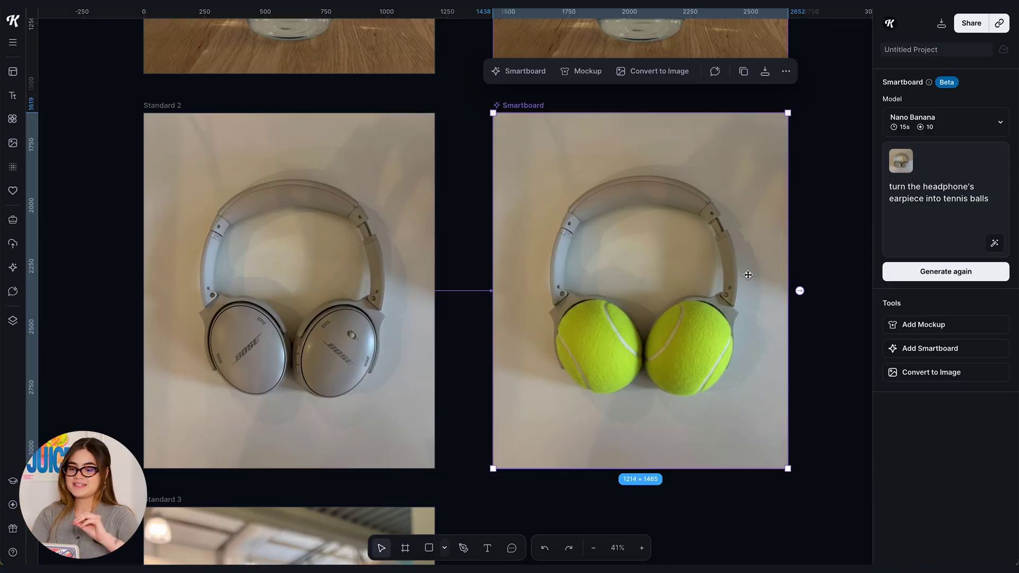
{"action": "scroll", "coordinate": [748, 275], "scroll_direction": "right", "scroll_amount": 2}
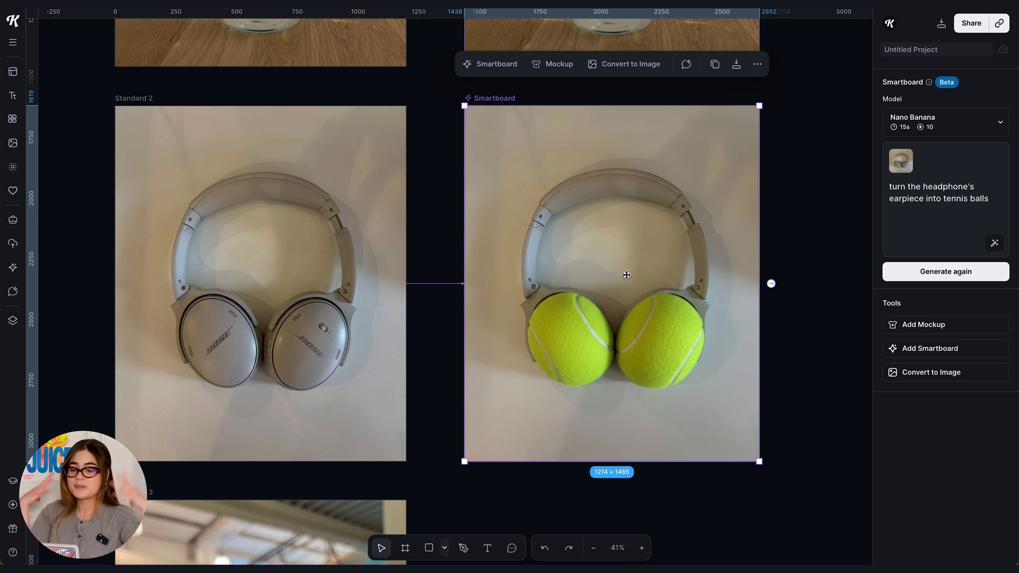
{"action": "scroll", "coordinate": [625, 275], "scroll_direction": "down", "scroll_amount": 2}
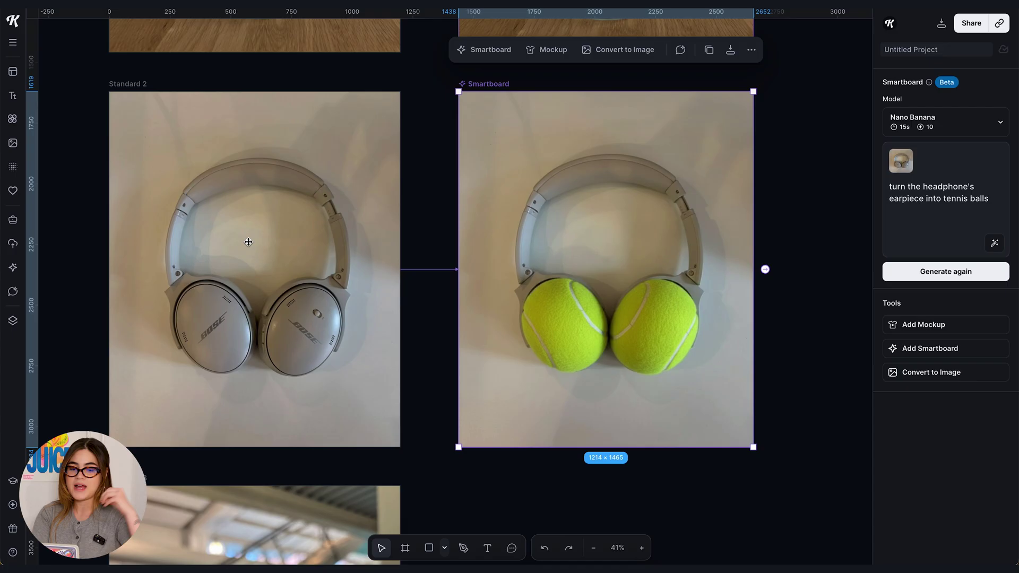
{"action": "scroll", "coordinate": [248, 241], "scroll_direction": "left", "scroll_amount": 5}
{"action": "scroll", "coordinate": [248, 241], "scroll_direction": "right", "scroll_amount": 2}
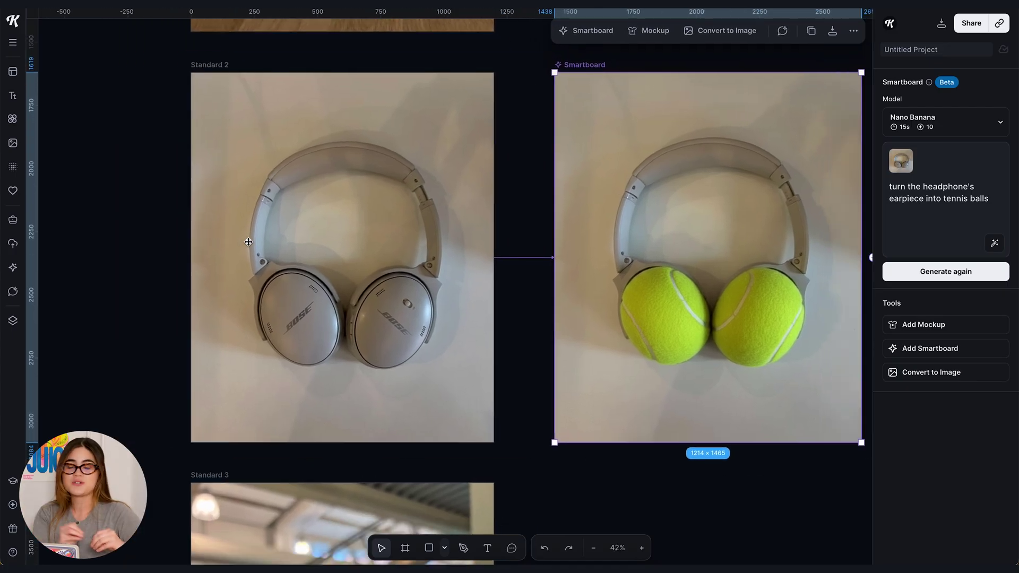
{"action": "scroll", "coordinate": [384, 272], "scroll_direction": "right", "scroll_amount": 5}
{"action": "scroll", "coordinate": [632, 302], "scroll_direction": "right", "scroll_amount": 1}
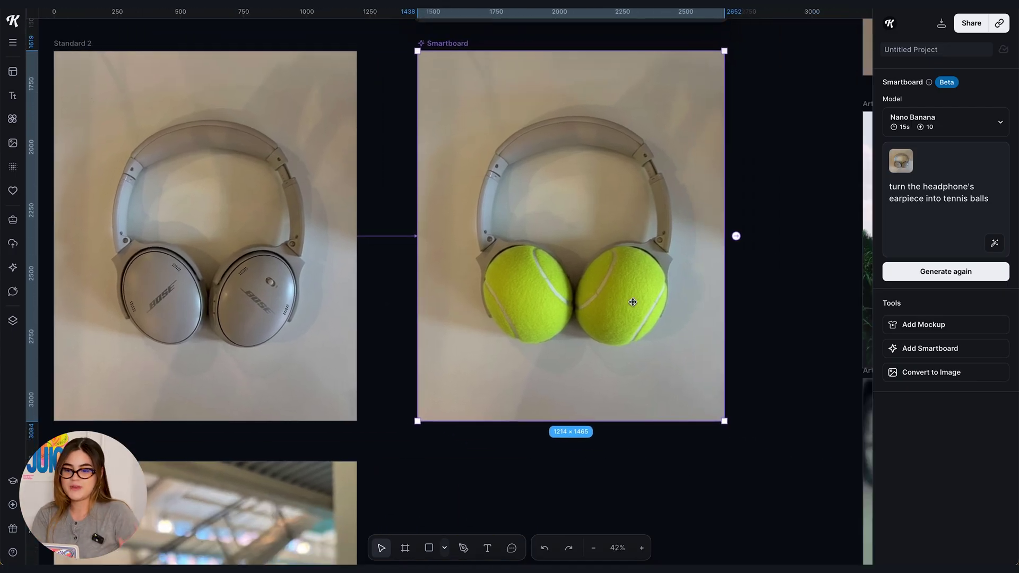
Inspect the tennis-ball headphones result, then deselect the Smartboard
{"action": "scroll", "coordinate": [563, 286], "scroll_direction": "left", "scroll_amount": 2}
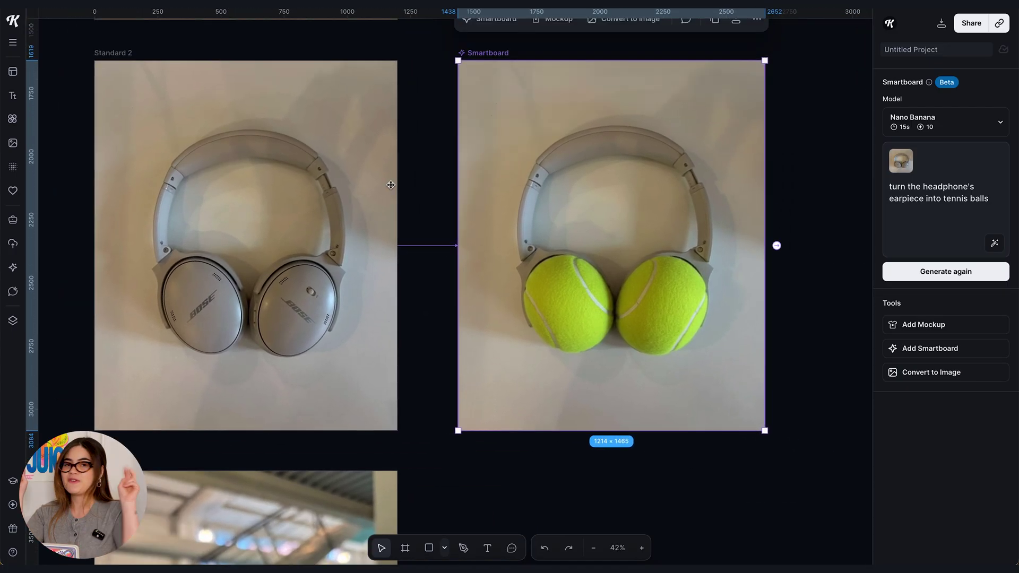
{"action": "scroll", "coordinate": [390, 185], "scroll_direction": "left", "scroll_amount": 3}
{"action": "scroll", "coordinate": [493, 265], "scroll_direction": "up", "scroll_amount": 5}
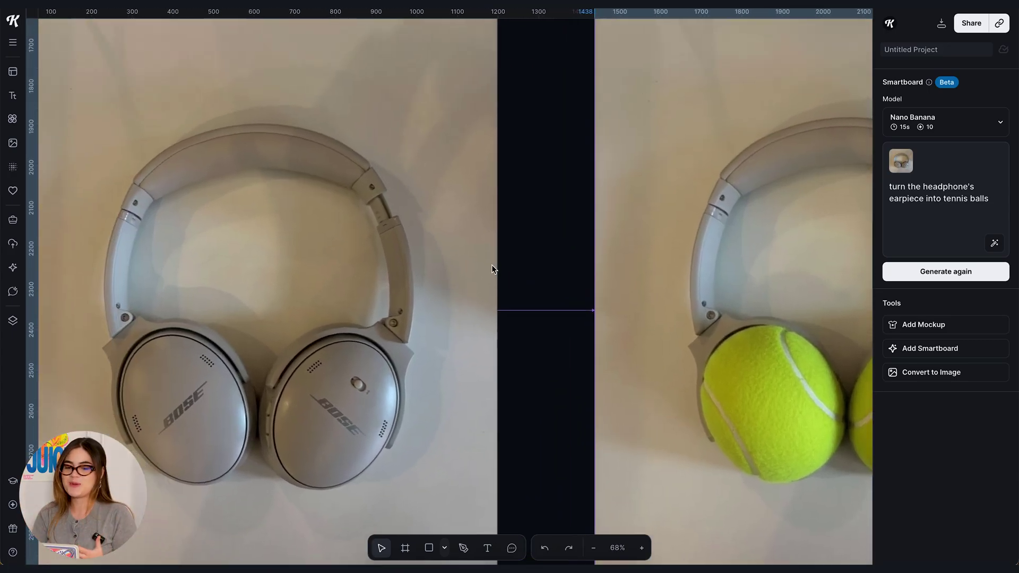
{"action": "scroll", "coordinate": [492, 267], "scroll_direction": "down", "scroll_amount": 1}
{"action": "scroll", "coordinate": [492, 266], "scroll_direction": "right", "scroll_amount": 2}
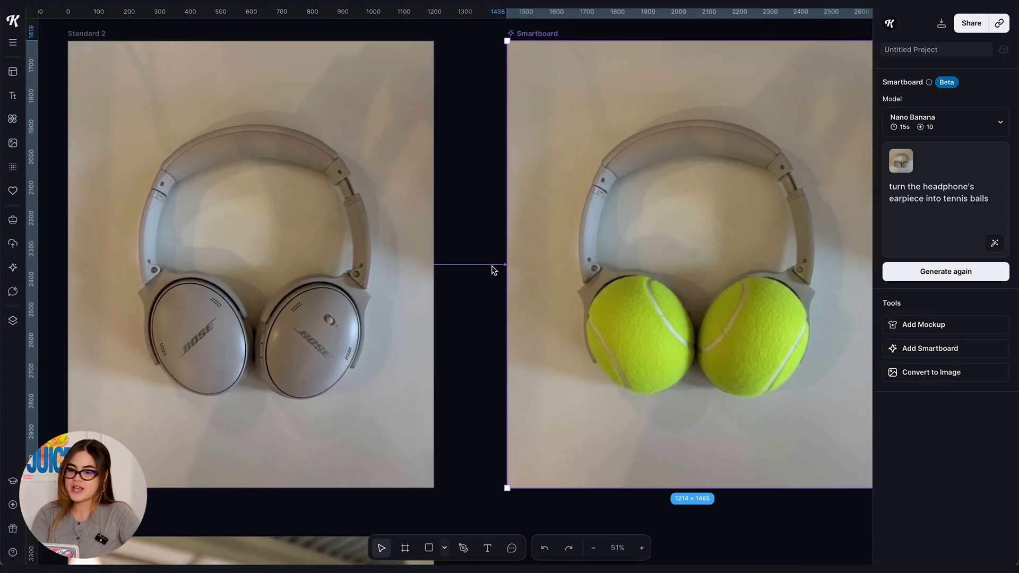
{"action": "left_click", "coordinate": [451, 205]}
{"action": "scroll", "coordinate": [451, 205], "scroll_direction": "up", "scroll_amount": 1}
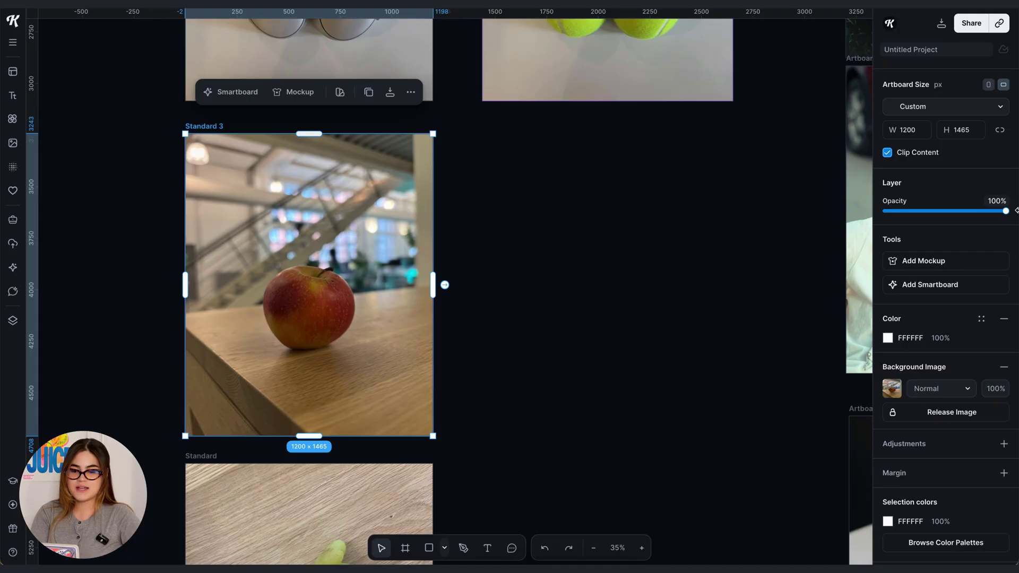
Prompt a Smartboard to turn the apple into a tissue box with tissues coming out, keeping its shape
{"action": "left_click", "coordinate": [945, 285]}
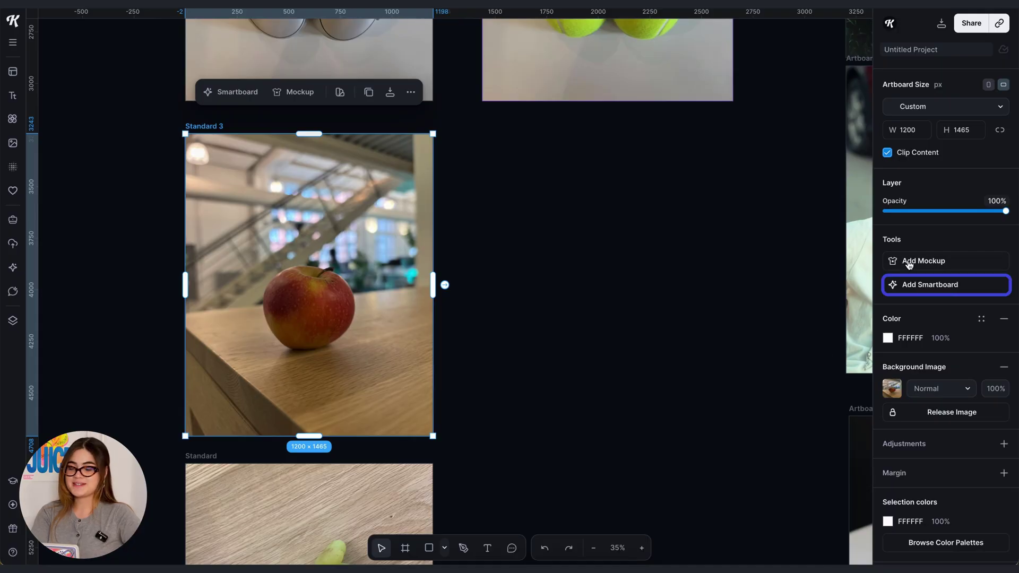
{"action": "left_click", "coordinate": [931, 287]}
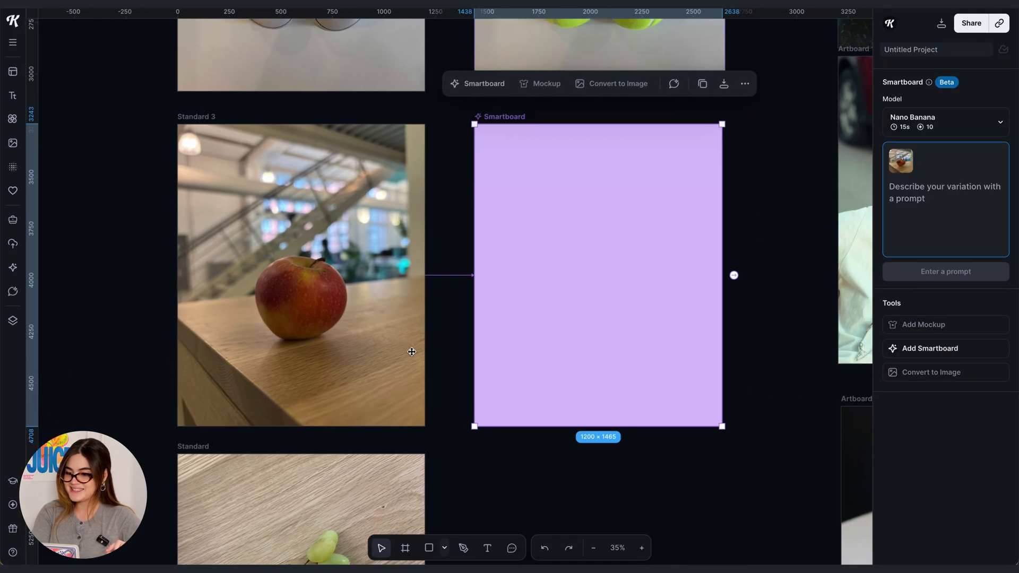
{"action": "left_click", "coordinate": [895, 210]}
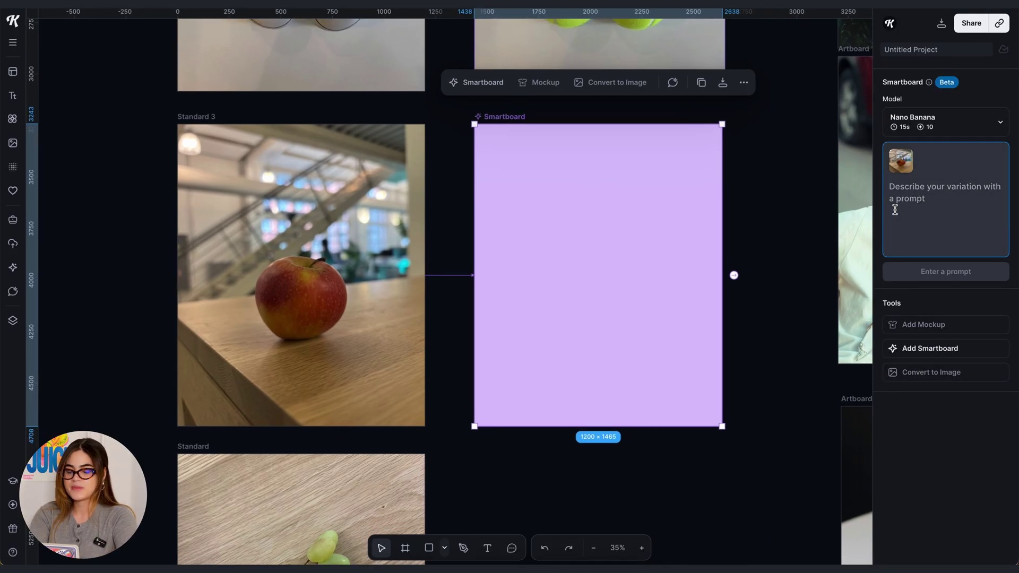
{"action": "type", "text": "turn this apple into a tissue box,"}
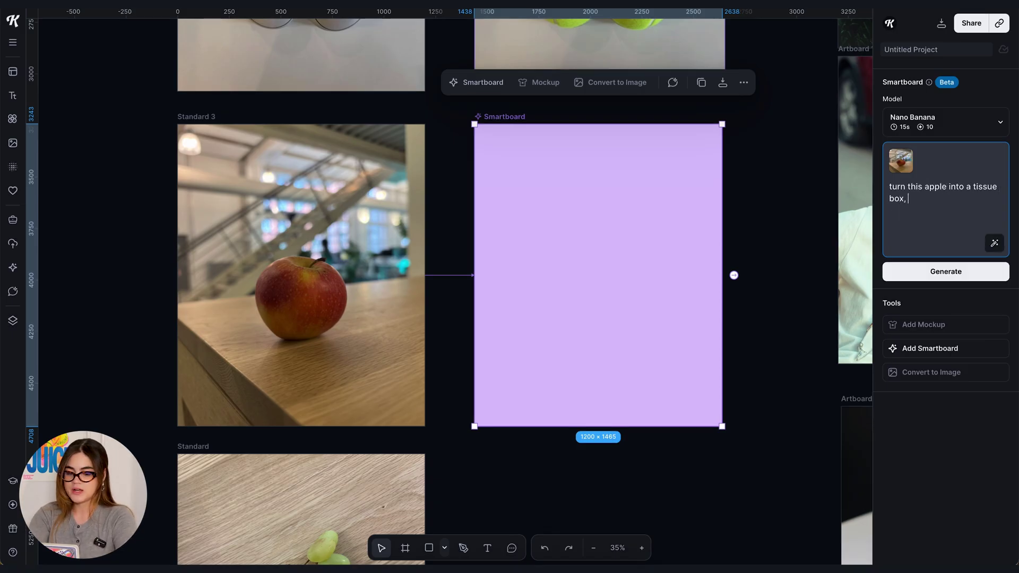
{"action": "type", "text": " don't alter the shaope of the apple make sure th"}
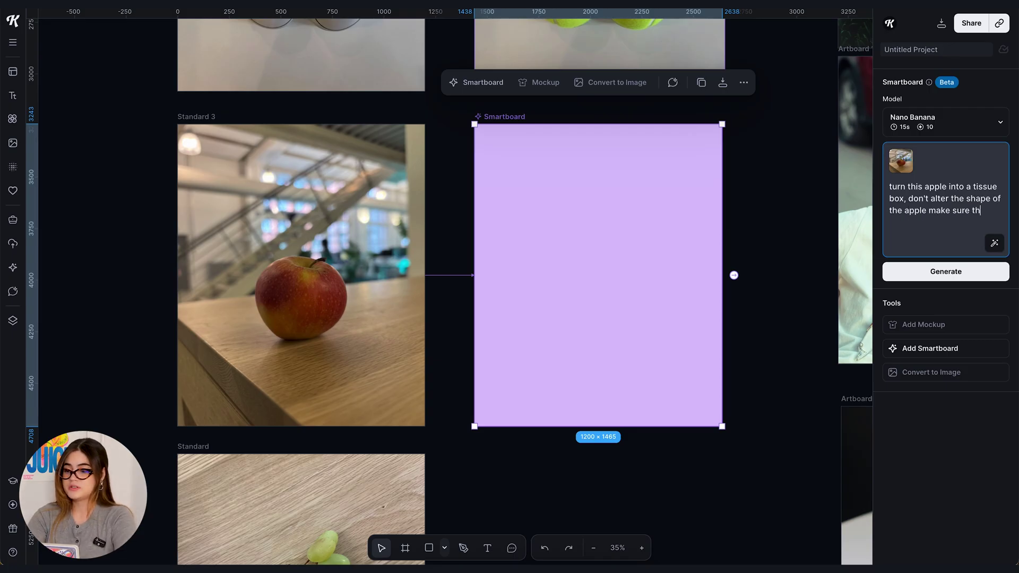
{"action": "type", "text": "tissues comin"}
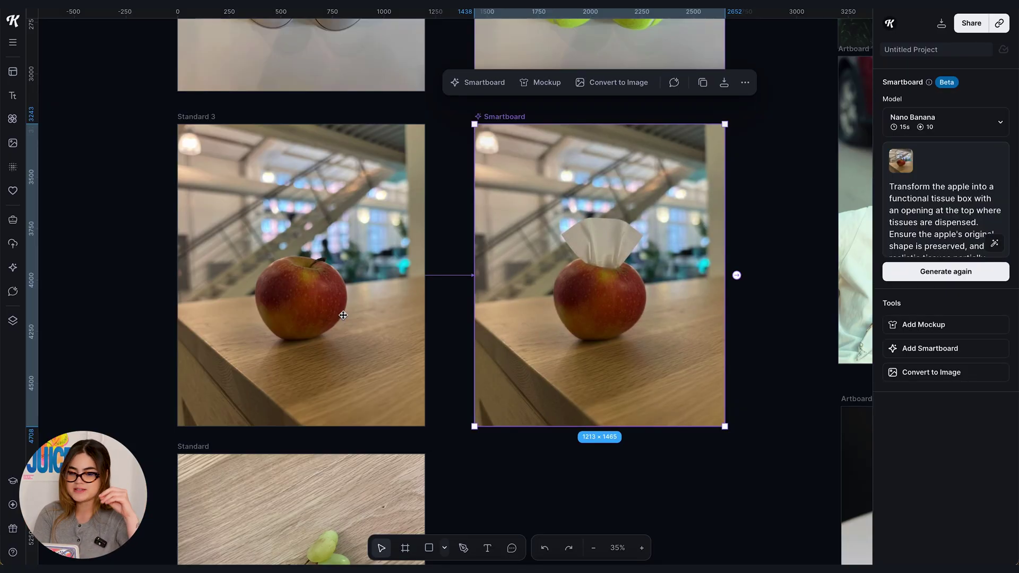
{"action": "scroll", "coordinate": [415, 246], "scroll_direction": "left", "scroll_amount": 2}
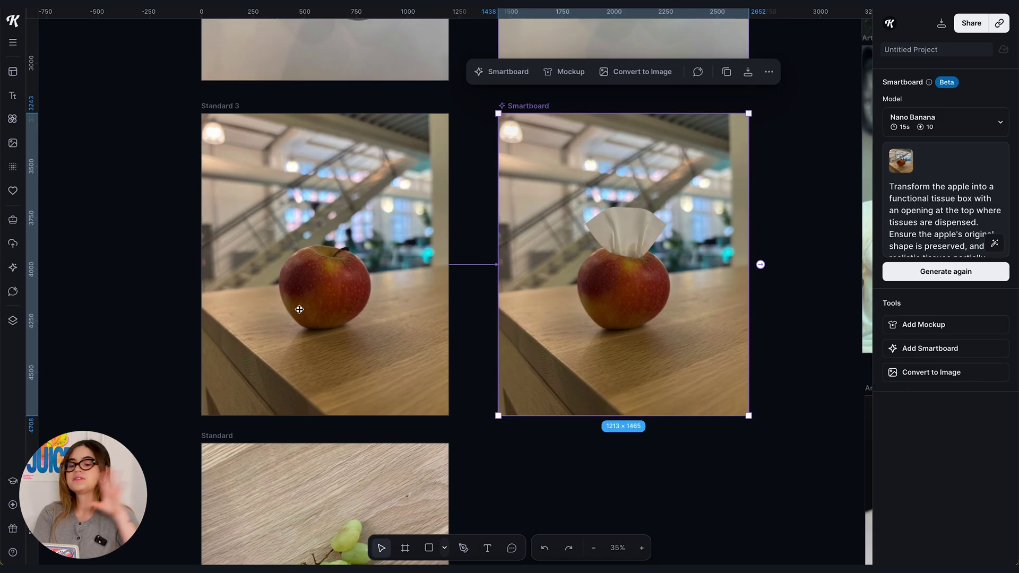
{"action": "scroll", "coordinate": [299, 309], "scroll_direction": "up", "scroll_amount": 3}
{"action": "scroll", "coordinate": [777, 249], "scroll_direction": "right", "scroll_amount": 3}
{"action": "scroll", "coordinate": [662, 290], "scroll_direction": "down", "scroll_amount": 3}
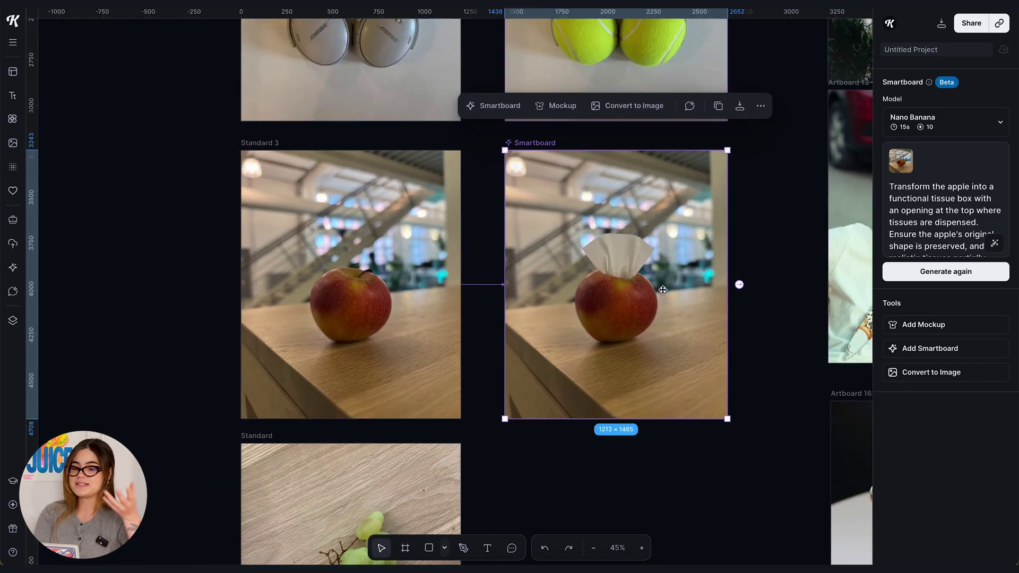
{"action": "scroll", "coordinate": [663, 290], "scroll_direction": "up", "scroll_amount": 2}
{"action": "scroll", "coordinate": [662, 290], "scroll_direction": "right", "scroll_amount": 1}
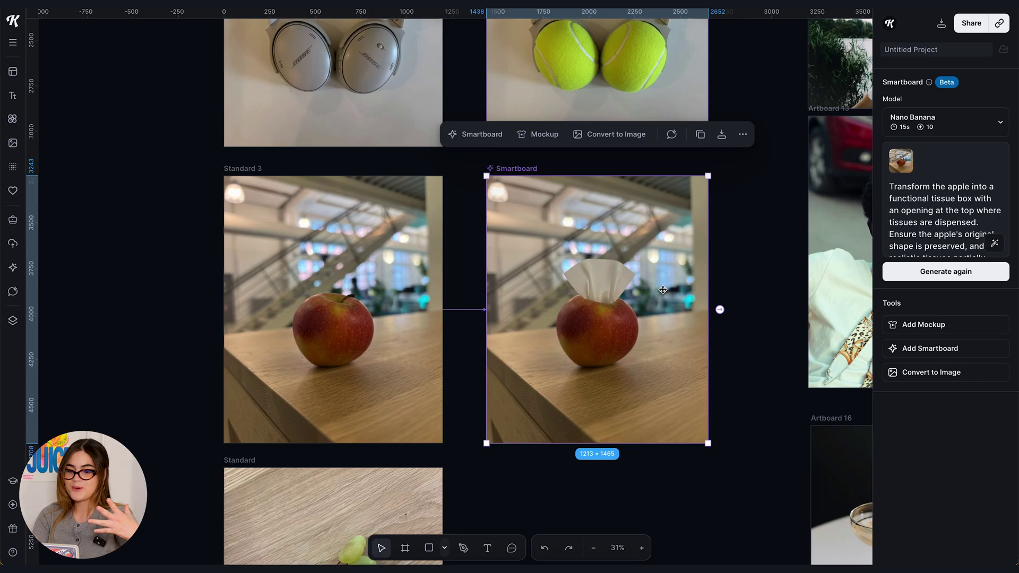
{"action": "scroll", "coordinate": [663, 289], "scroll_direction": "down", "scroll_amount": 3}
Write a bedazzle prompt keeping crystals only on the grapes, not the stems, and enhance it
{"action": "scroll", "coordinate": [431, 371], "scroll_direction": "down", "scroll_amount": 3}
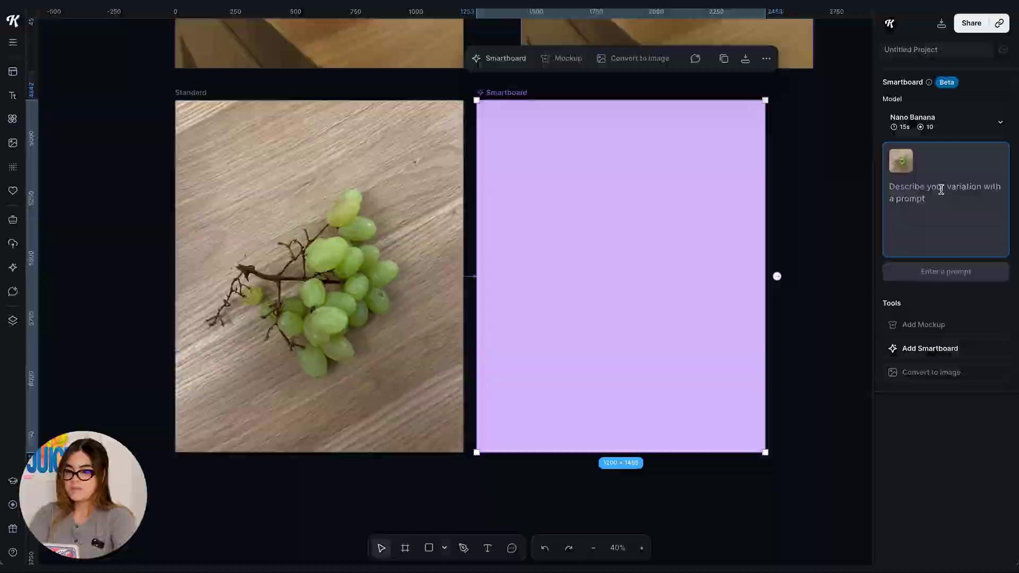
{"action": "left_click", "coordinate": [937, 189]}
{"action": "type", "text": "bedazzle each individual grape with crystals, make sure the cryst"}
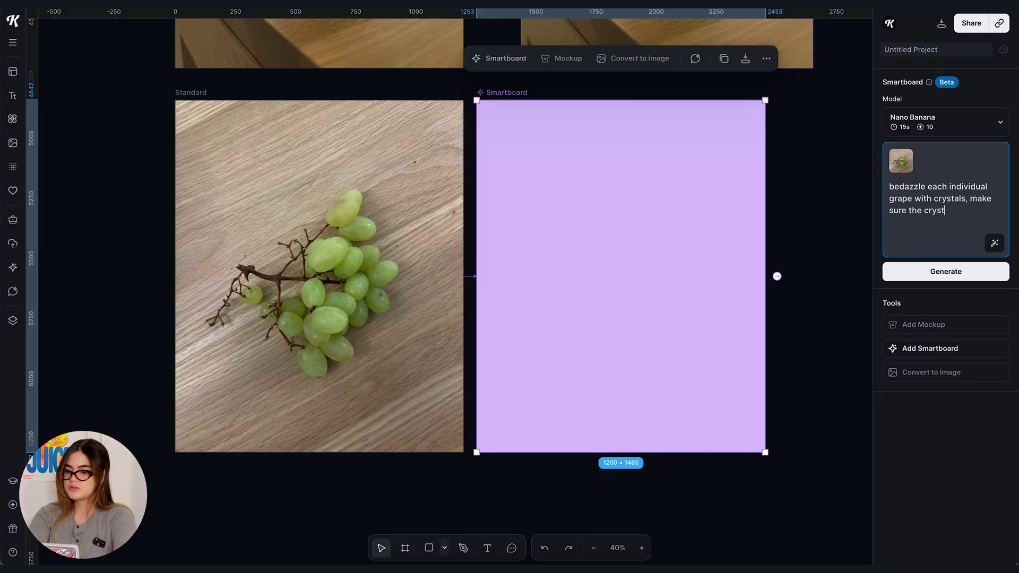
{"action": "type", "text": "als are not on the stems, "}
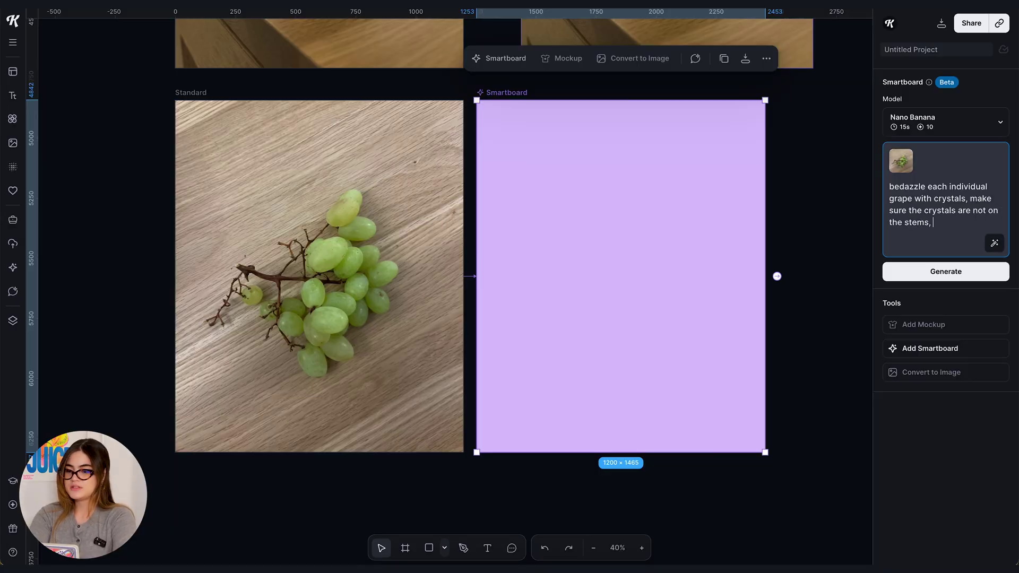
{"action": "type", "text": "only on the grapes"}
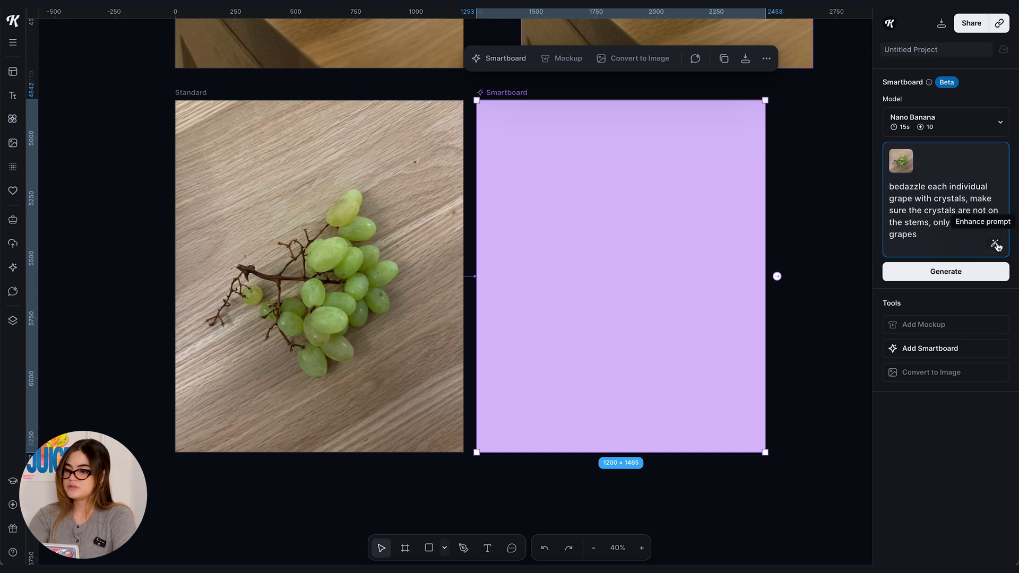
{"action": "left_click", "coordinate": [993, 243]}
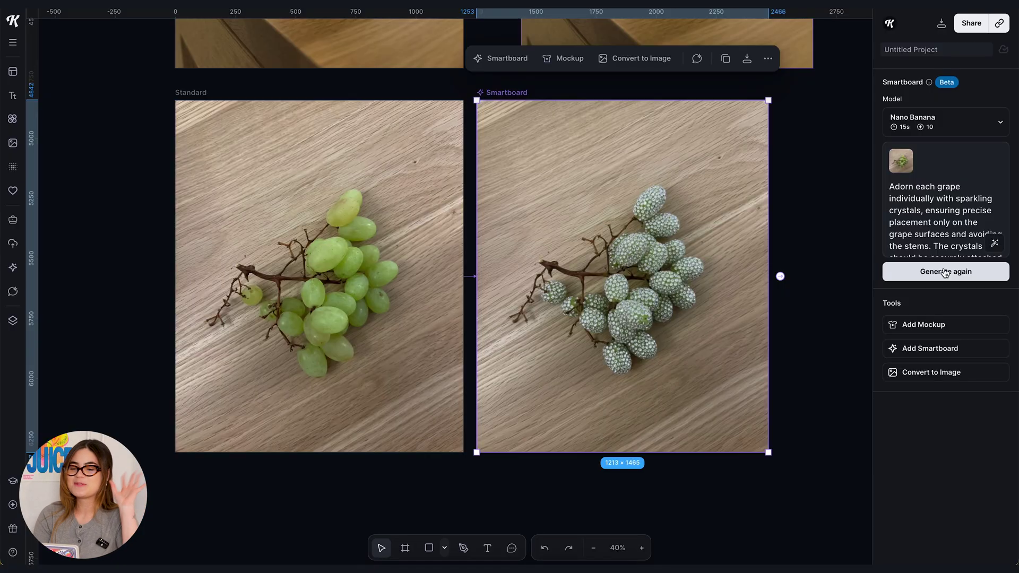
Review the crystal-encrusted grape result across the artboards, then deselect it
{"action": "scroll", "coordinate": [709, 307], "scroll_direction": "down", "scroll_amount": 5}
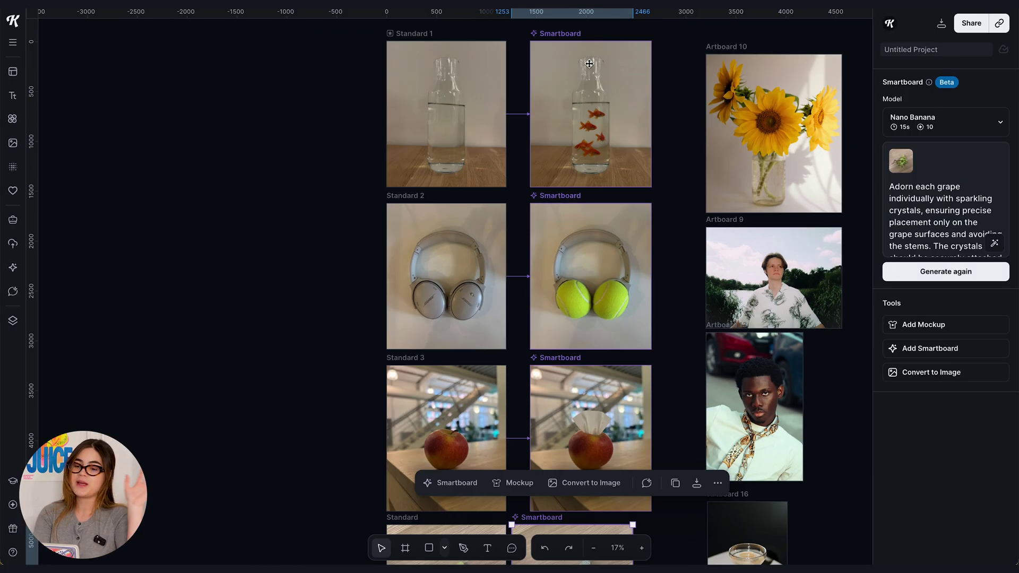
{"action": "scroll", "coordinate": [581, 146], "scroll_direction": "up", "scroll_amount": 2}
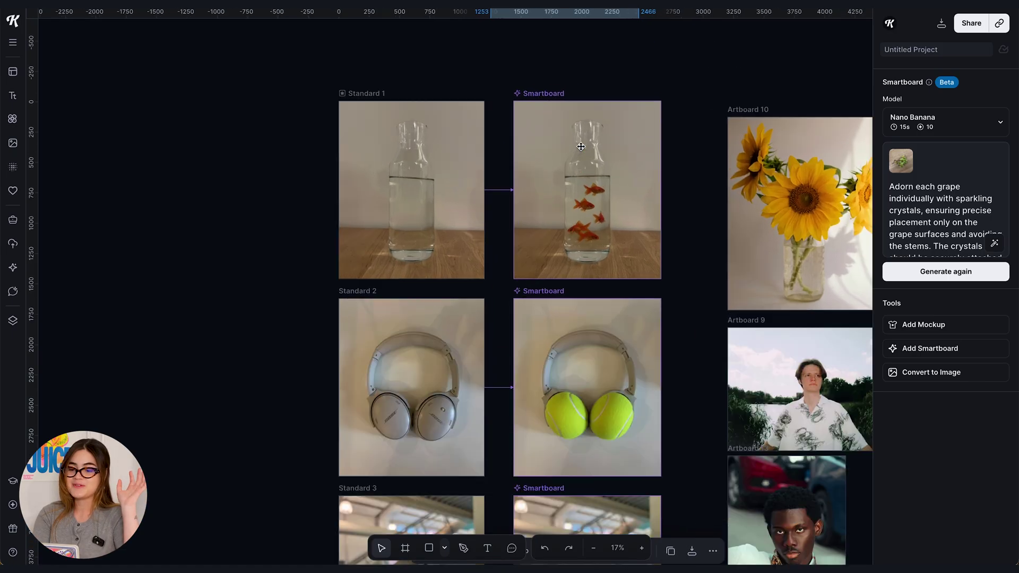
{"action": "scroll", "coordinate": [581, 146], "scroll_direction": "up", "scroll_amount": 3}
{"action": "scroll", "coordinate": [580, 146], "scroll_direction": "down", "scroll_amount": 5}
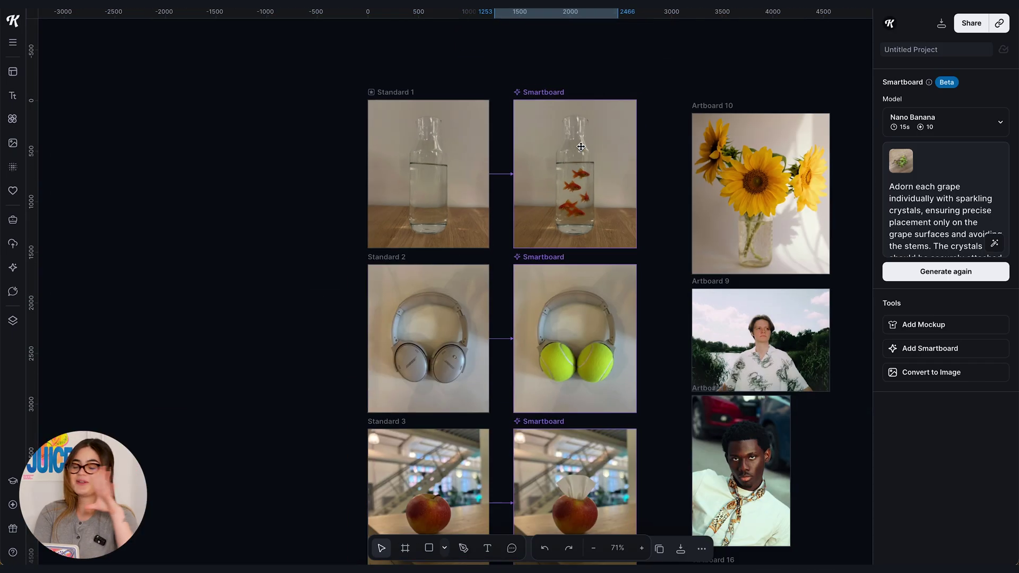
{"action": "scroll", "coordinate": [581, 146], "scroll_direction": "down", "scroll_amount": 3}
{"action": "scroll", "coordinate": [581, 146], "scroll_direction": "right", "scroll_amount": 1}
{"action": "scroll", "coordinate": [653, 189], "scroll_direction": "down", "scroll_amount": 2}
{"action": "scroll", "coordinate": [639, 187], "scroll_direction": "left", "scroll_amount": 1}
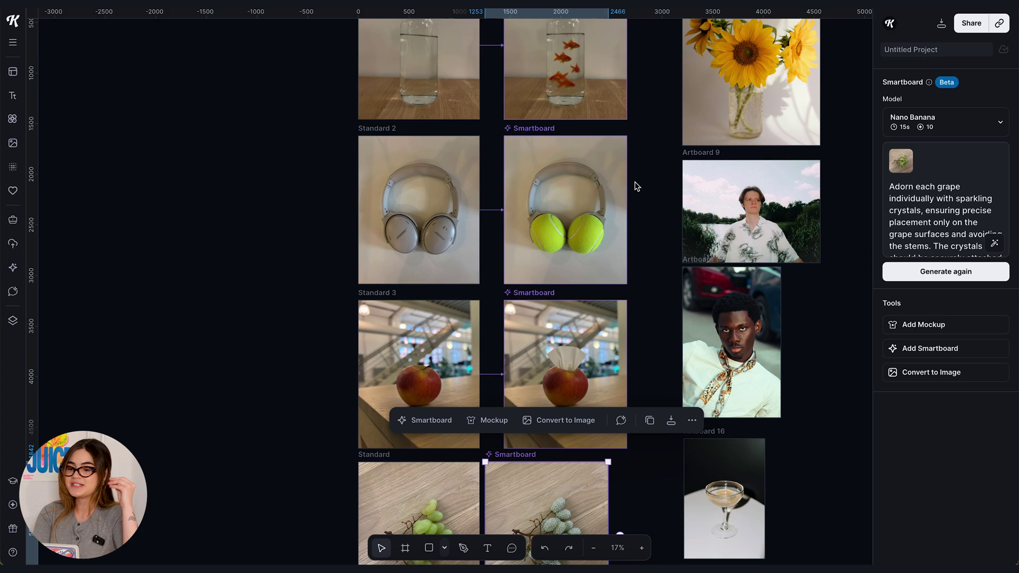
{"action": "scroll", "coordinate": [636, 186], "scroll_direction": "down", "scroll_amount": 5}
{"action": "scroll", "coordinate": [636, 185], "scroll_direction": "right", "scroll_amount": 2}
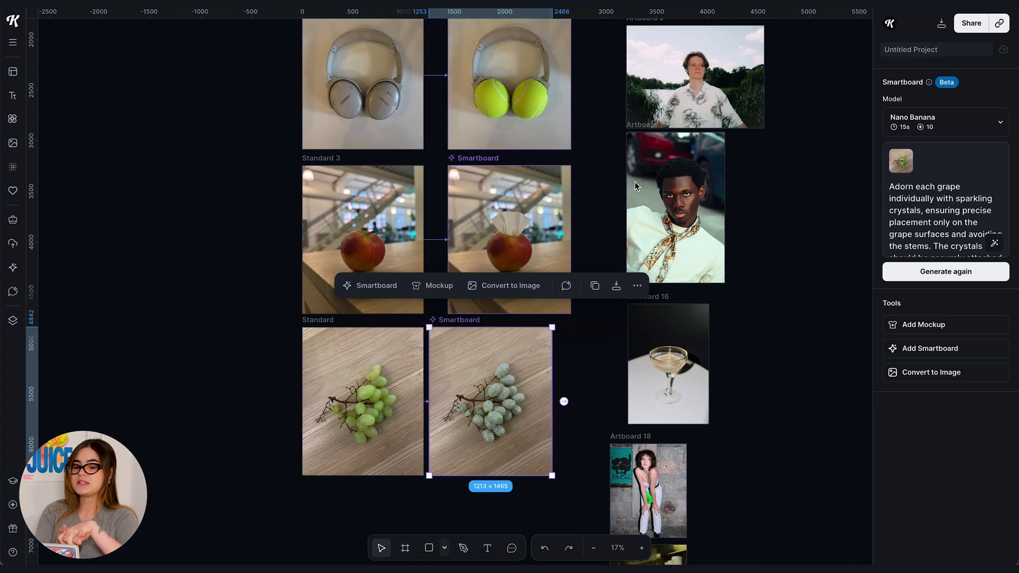
{"action": "scroll", "coordinate": [637, 182], "scroll_direction": "down", "scroll_amount": 1}
{"action": "scroll", "coordinate": [637, 182], "scroll_direction": "left", "scroll_amount": 2}
{"action": "left_click", "coordinate": [642, 182]}
{"action": "scroll", "coordinate": [642, 180], "scroll_direction": "up", "scroll_amount": 5}
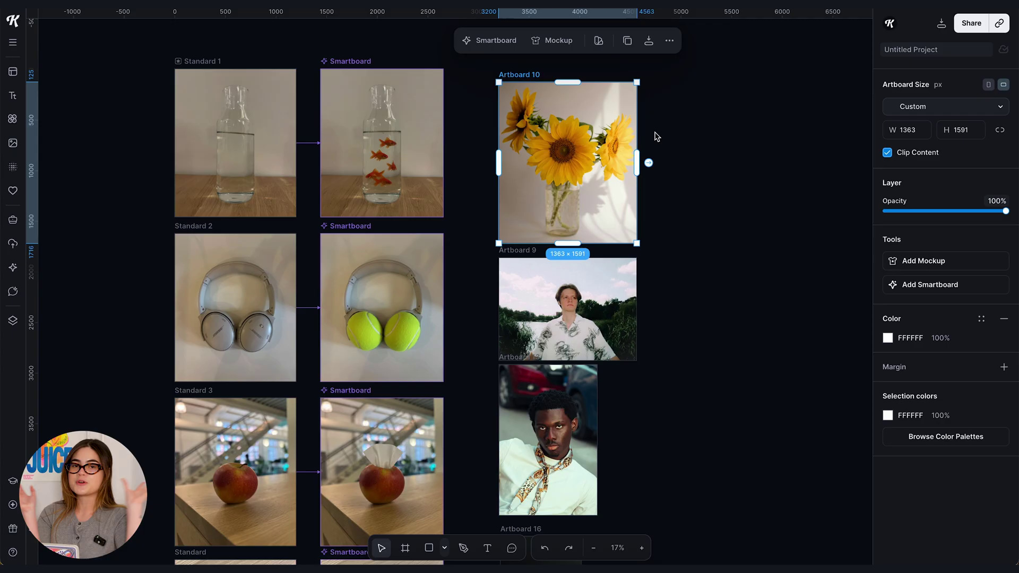
Add a Smartboard off Artboard 10 prompting 'turn the sunflowers color into light blue'
{"action": "scroll", "coordinate": [656, 137], "scroll_direction": "up", "scroll_amount": 3}
{"action": "scroll", "coordinate": [573, 276], "scroll_direction": "up", "scroll_amount": 2}
{"action": "left_click", "coordinate": [573, 275]}
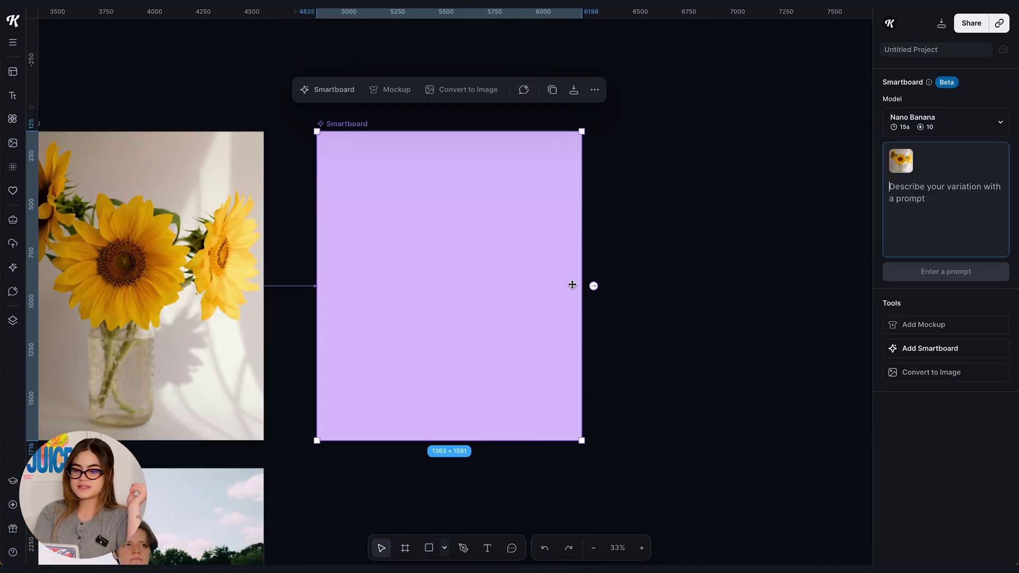
{"action": "scroll", "coordinate": [615, 278], "scroll_direction": "left", "scroll_amount": 5}
{"action": "scroll", "coordinate": [662, 268], "scroll_direction": "right", "scroll_amount": 1}
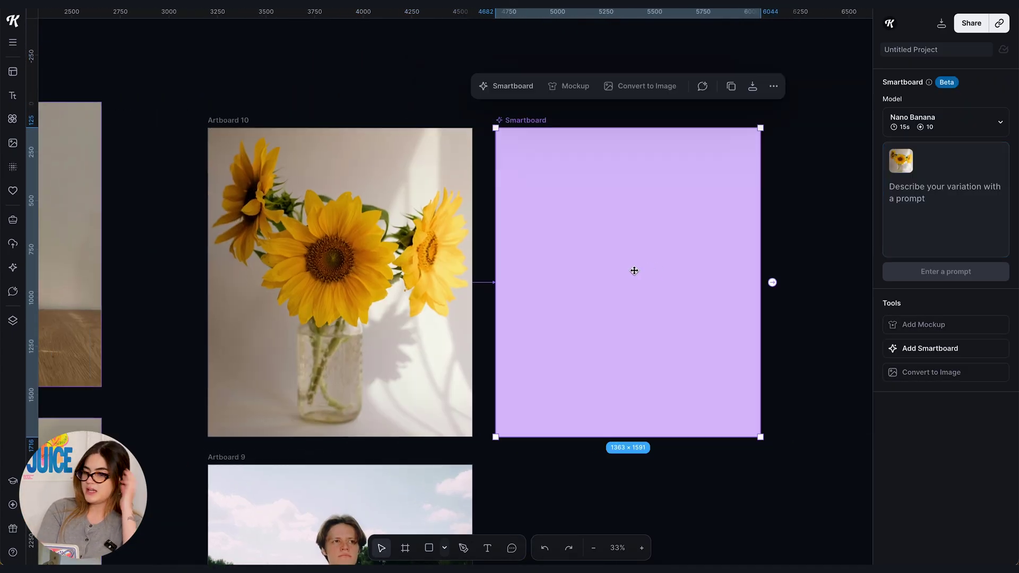
{"action": "scroll", "coordinate": [634, 270], "scroll_direction": "left", "scroll_amount": 2}
{"action": "left_click", "coordinate": [999, 199]}
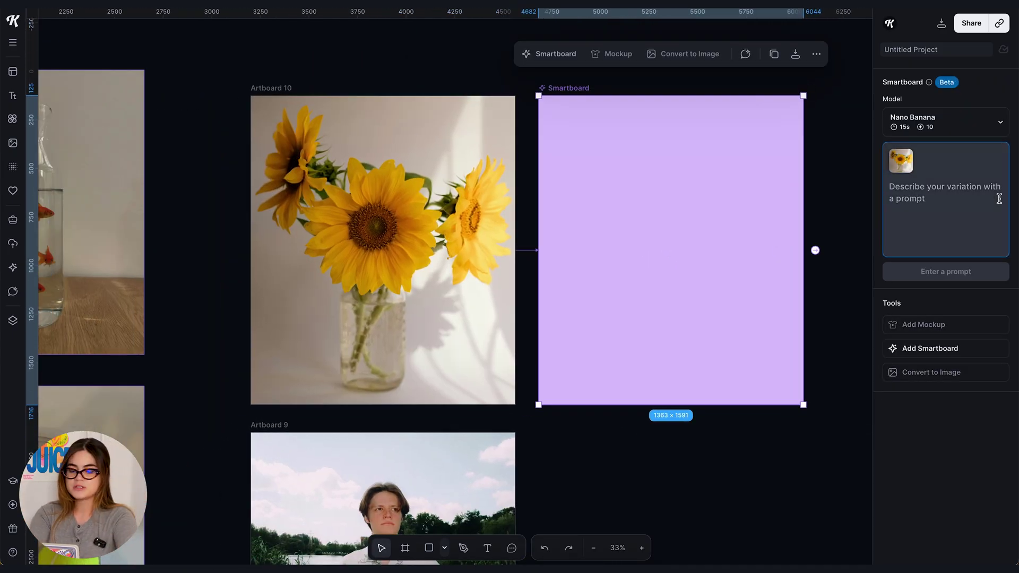
{"action": "type", "text": "turn the sunflowers c"}
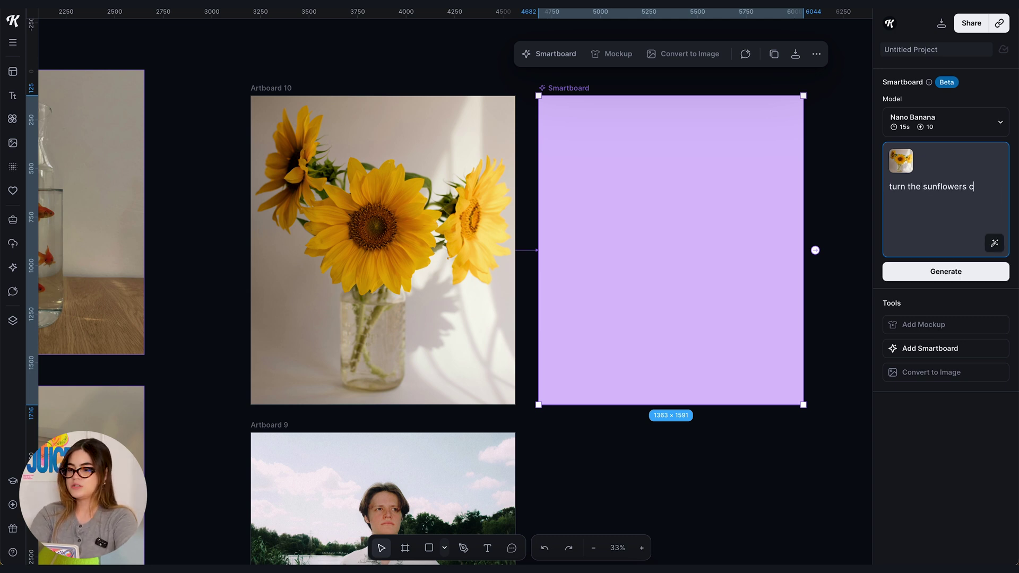
{"action": "type", "text": "olor into light blue"}
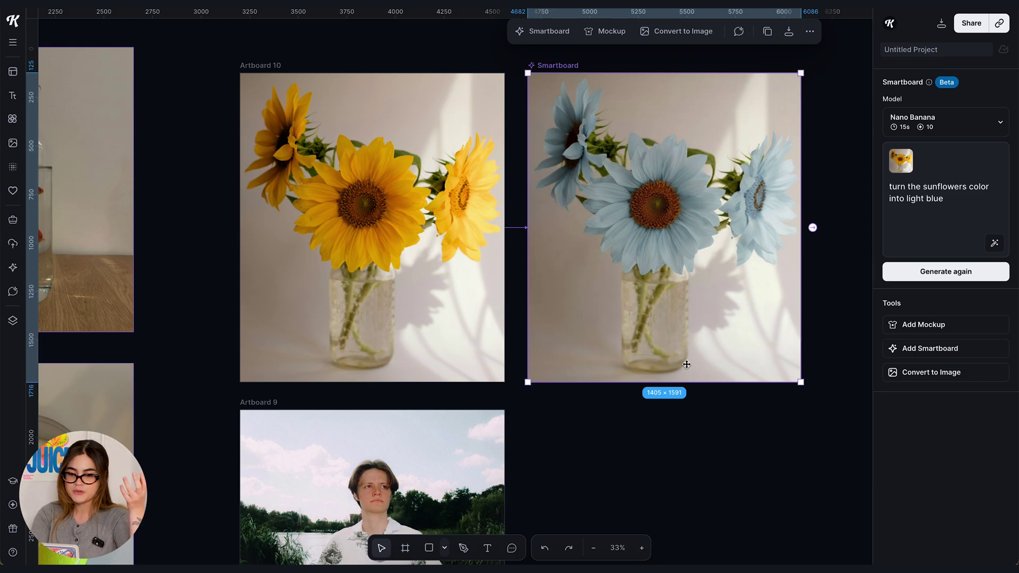
{"action": "scroll", "coordinate": [712, 310], "scroll_direction": "up", "scroll_amount": 6}
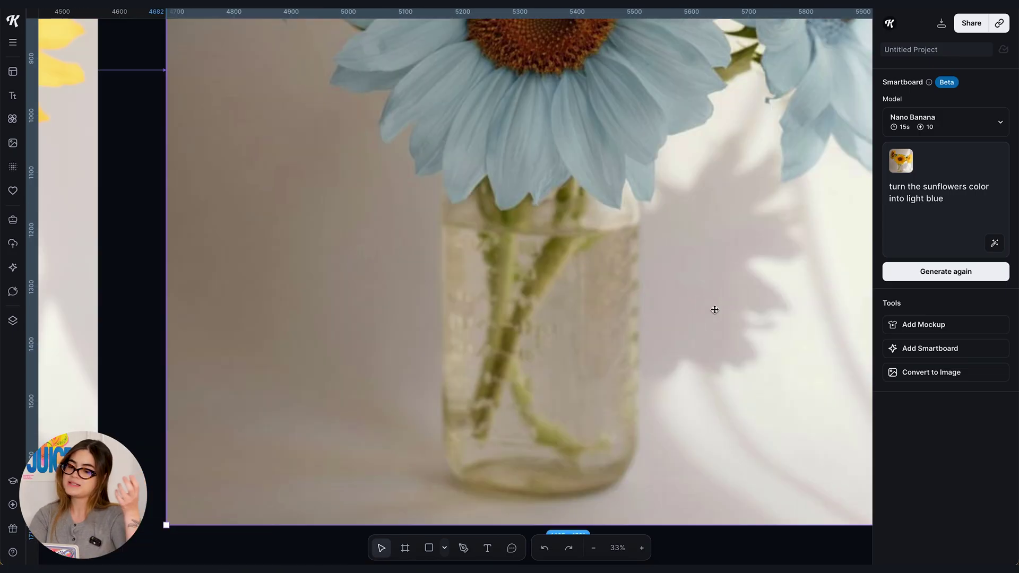
{"action": "scroll", "coordinate": [714, 309], "scroll_direction": "left", "scroll_amount": 7}
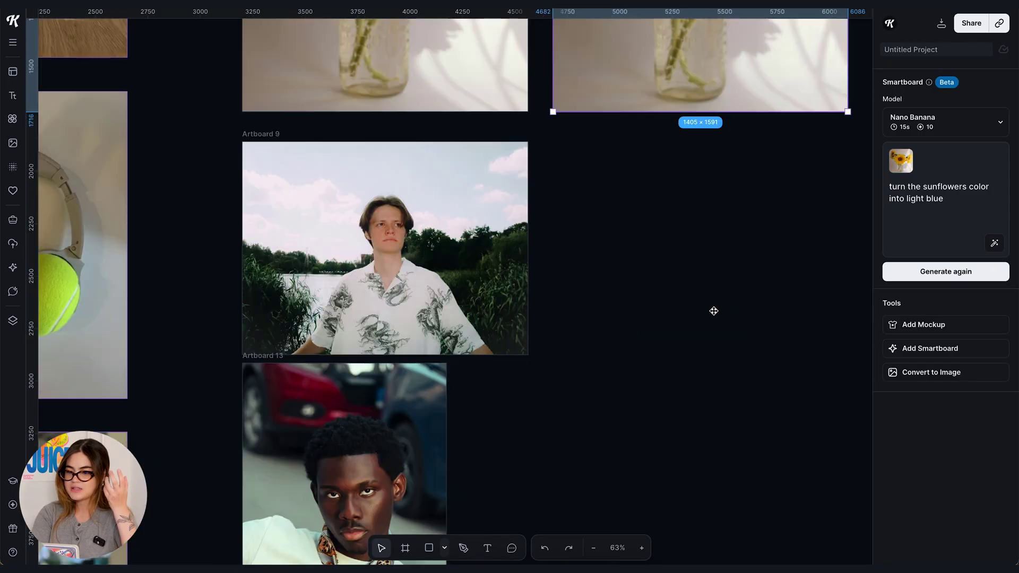
Enter and enhance a green plaid t-shirt prompt on Artboard 9's Smartboard
{"action": "left_click", "coordinate": [261, 174]}
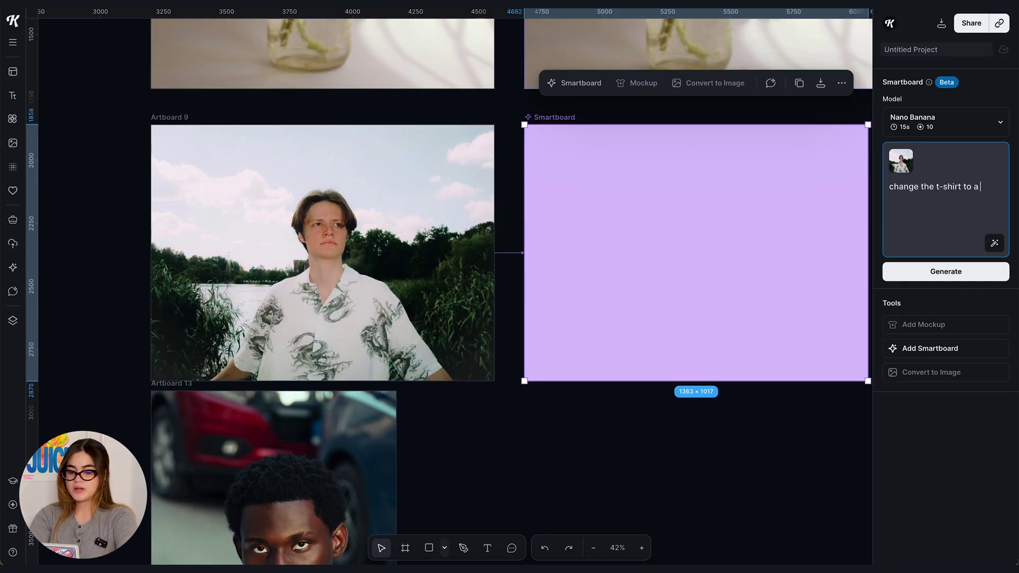
{"action": "type", "text": "reen t-shirt"}
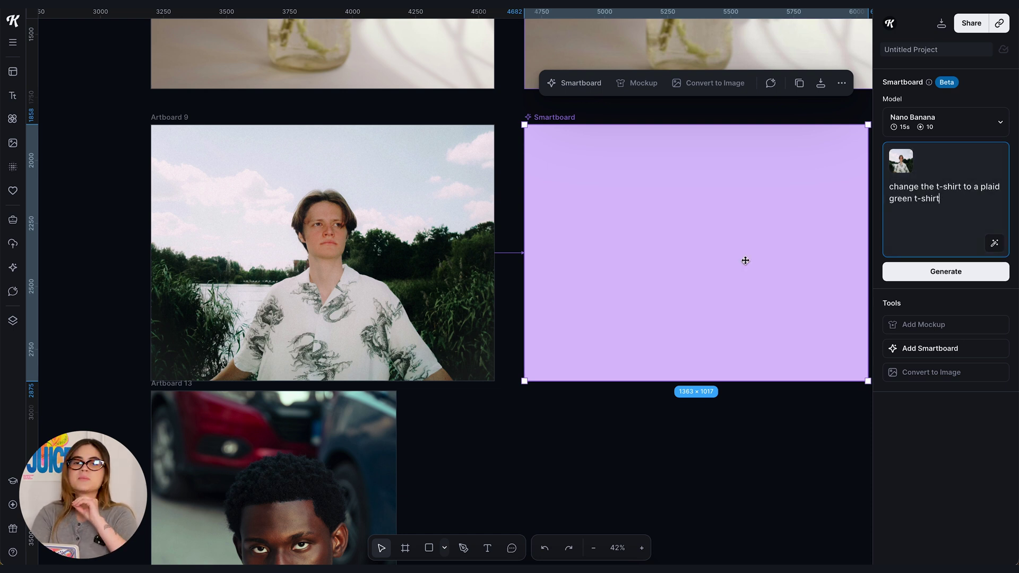
{"action": "scroll", "coordinate": [743, 259], "scroll_direction": "right", "scroll_amount": 1}
{"action": "scroll", "coordinate": [743, 259], "scroll_direction": "up", "scroll_amount": 1}
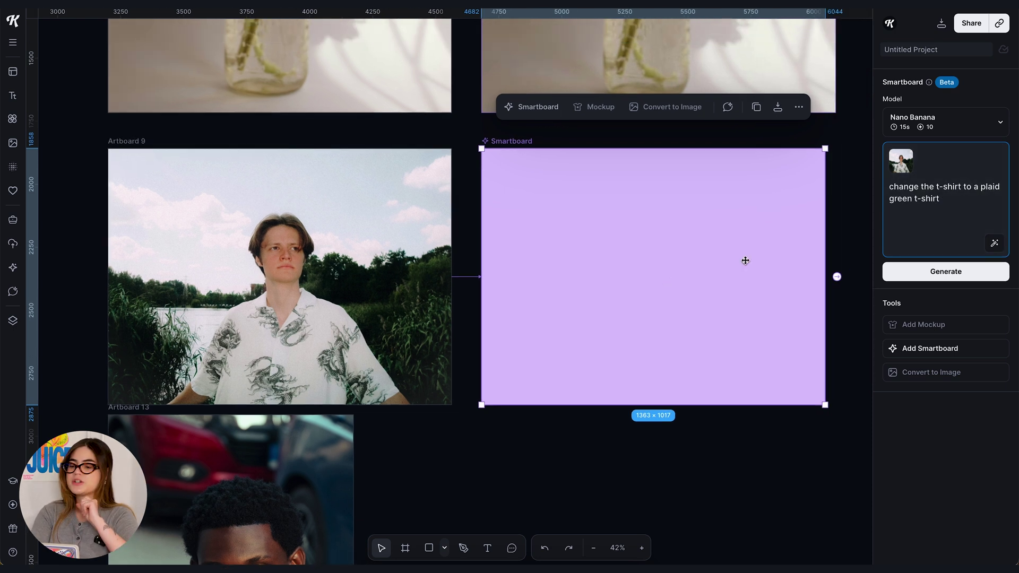
{"action": "left_click", "coordinate": [994, 243]}
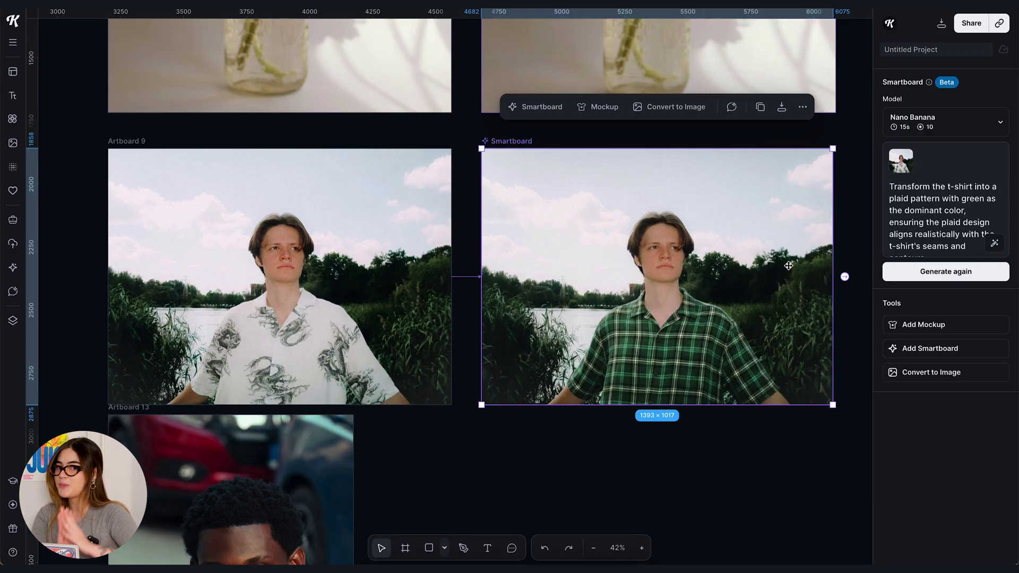
{"action": "scroll", "coordinate": [788, 265], "scroll_direction": "up", "scroll_amount": 1}
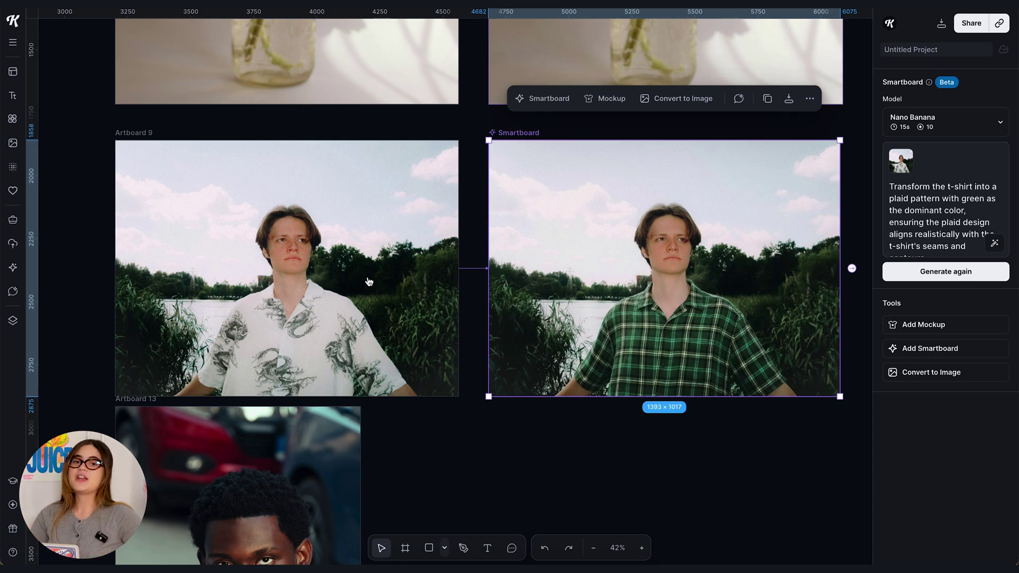
{"action": "scroll", "coordinate": [339, 273], "scroll_direction": "right", "scroll_amount": 2}
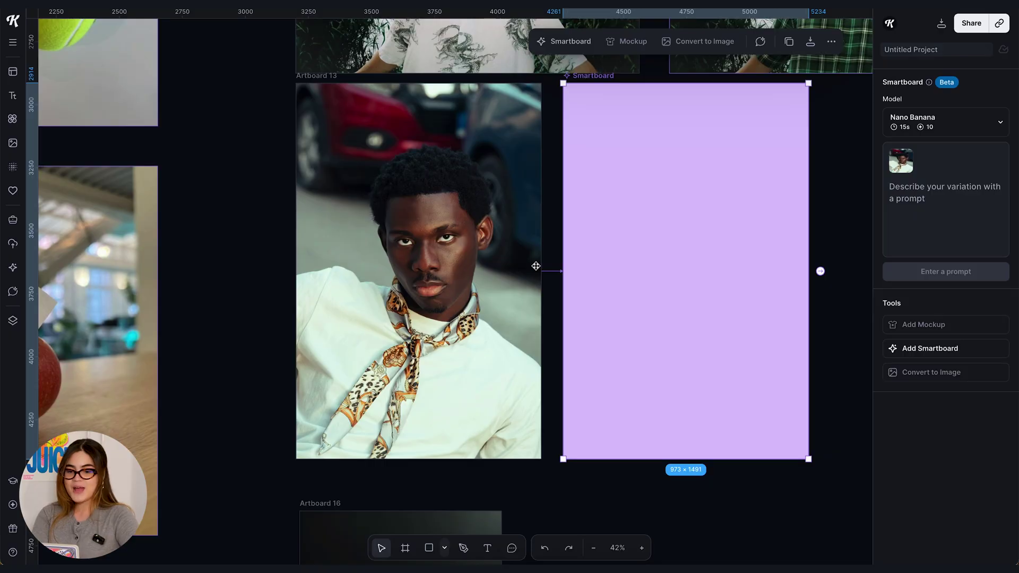
Enter 'remove the scarf from this picture' on Artboard 13's Smartboard and enhance it
{"action": "scroll", "coordinate": [464, 324], "scroll_direction": "right", "scroll_amount": 2}
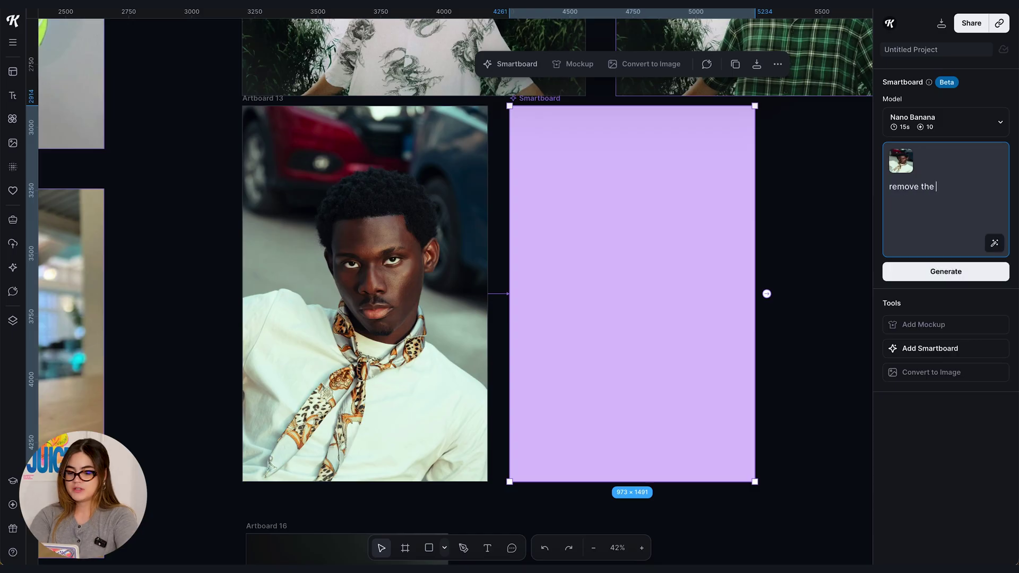
{"action": "type", "text": "scarf from this picture"}
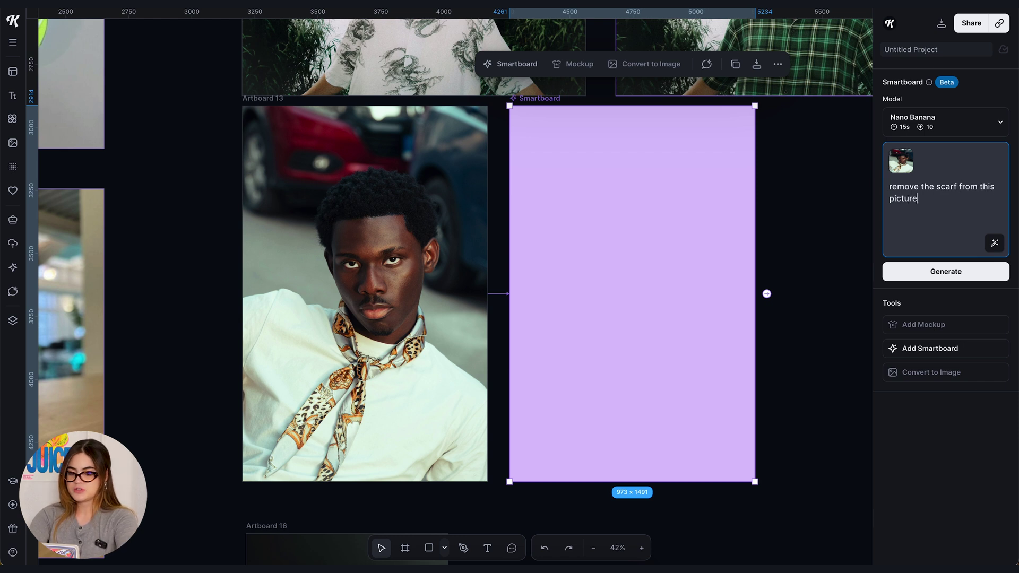
{"action": "left_click", "coordinate": [994, 243]}
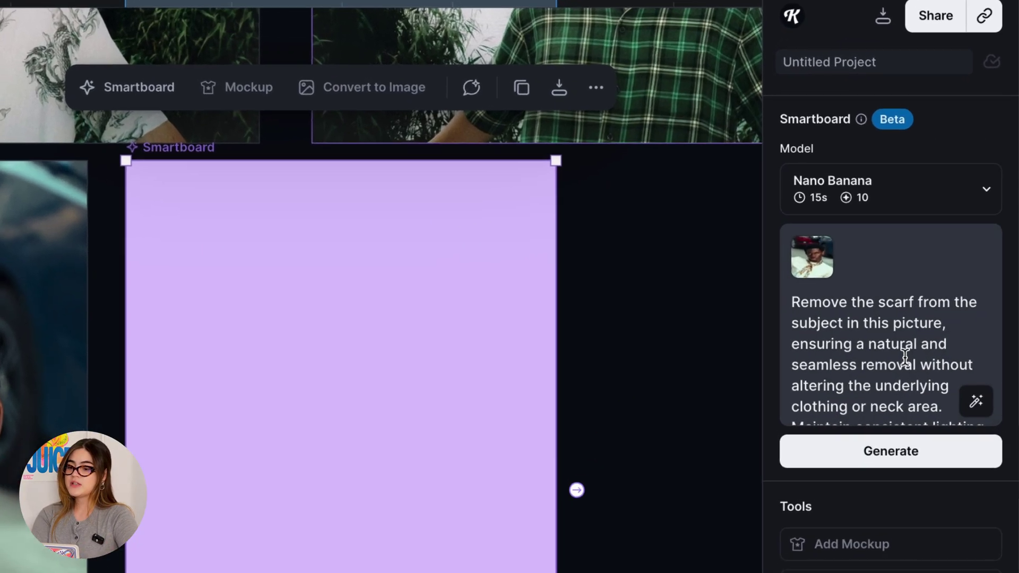
{"action": "scroll", "coordinate": [905, 355], "scroll_direction": "down", "scroll_amount": 2}
{"action": "scroll", "coordinate": [904, 356], "scroll_direction": "up", "scroll_amount": 1}
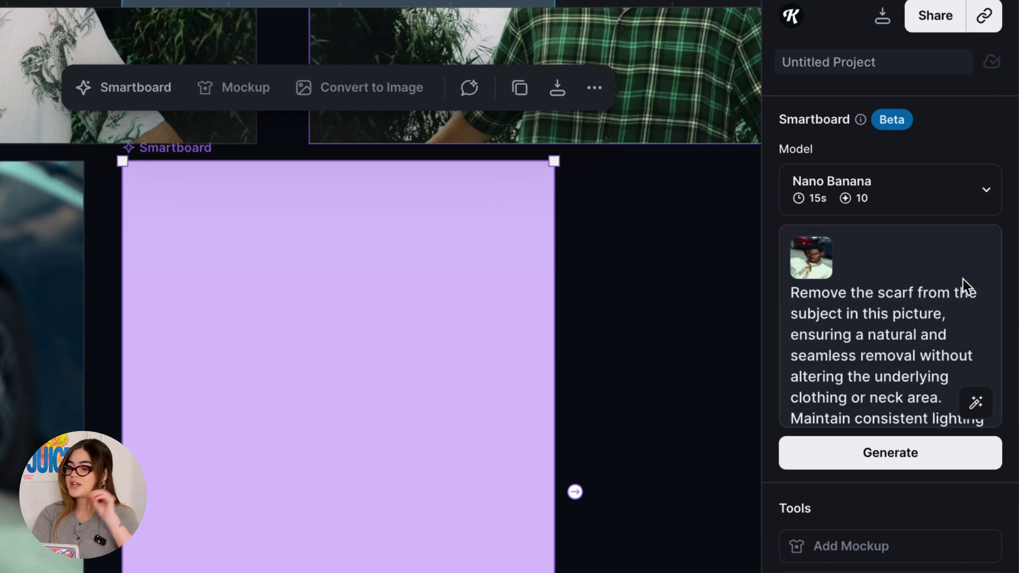
{"action": "scroll", "coordinate": [888, 365], "scroll_direction": "down", "scroll_amount": 1}
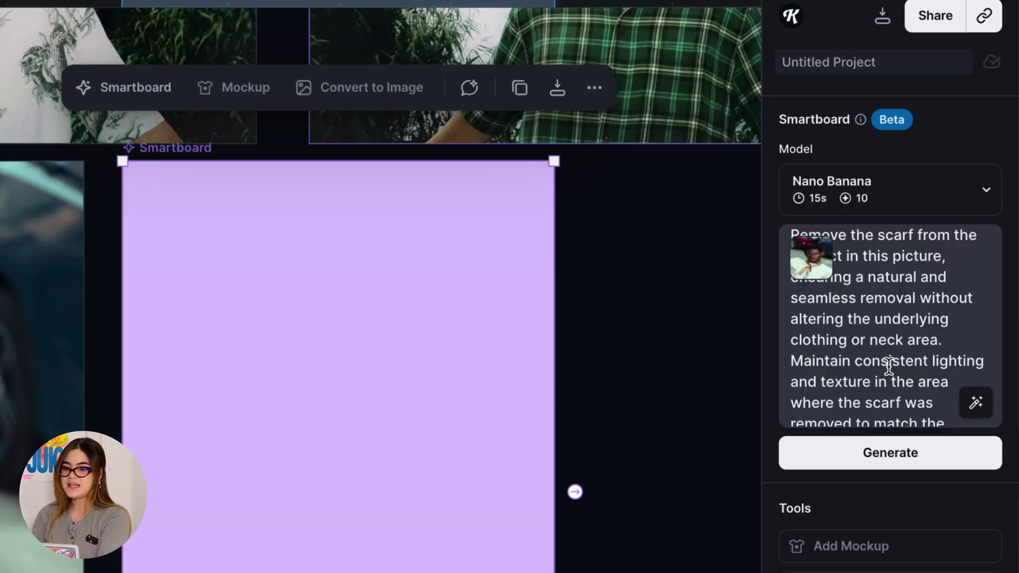
{"action": "scroll", "coordinate": [886, 325], "scroll_direction": "down", "scroll_amount": 1}
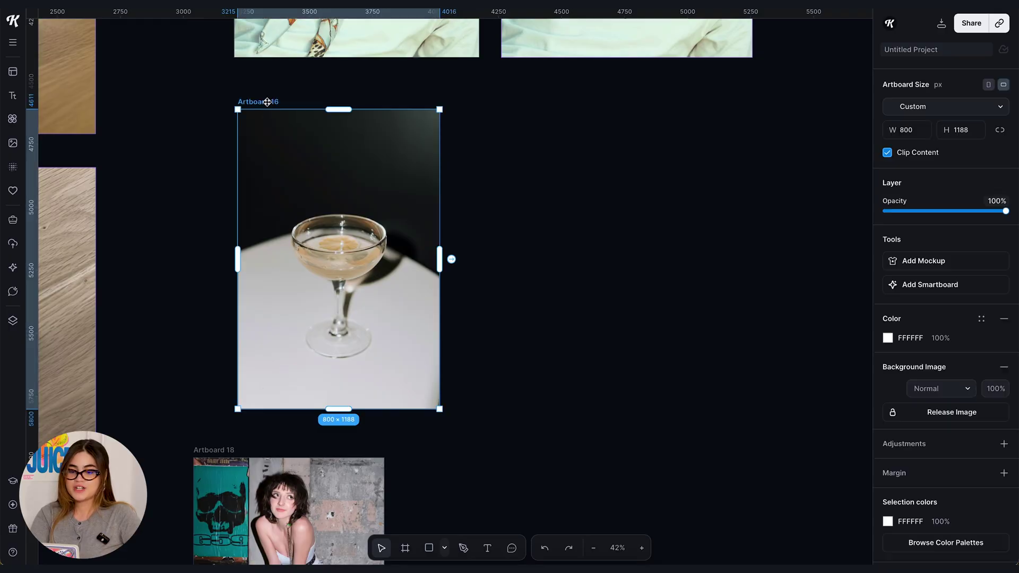
Link a Smartboard to Artboard 16 with the prompt 'turn this drink into a espresso martini'
{"action": "left_click", "coordinate": [480, 243]}
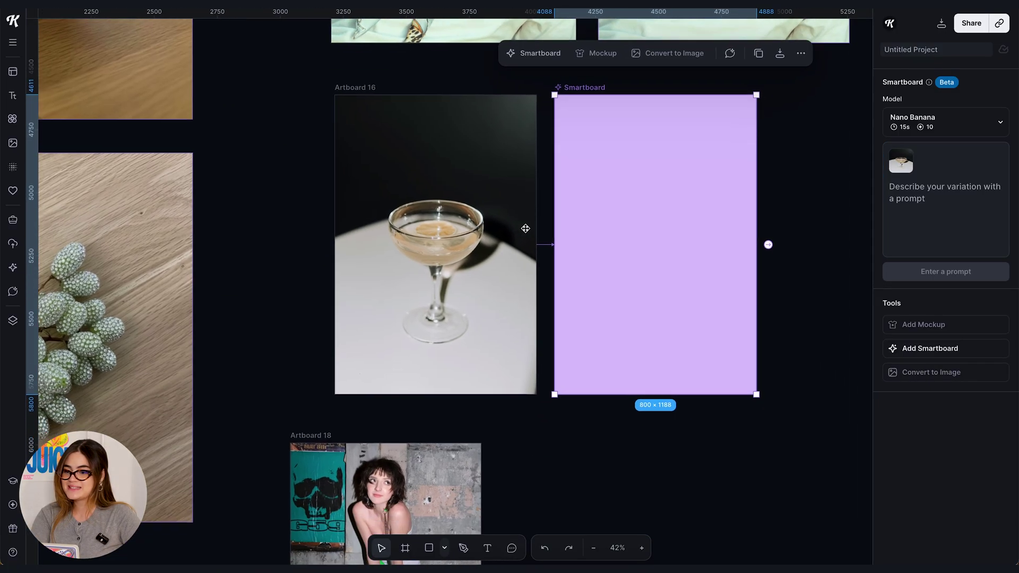
{"action": "left_click", "coordinate": [934, 218]}
{"action": "type", "text": "turn this drink into a espresso martini"}
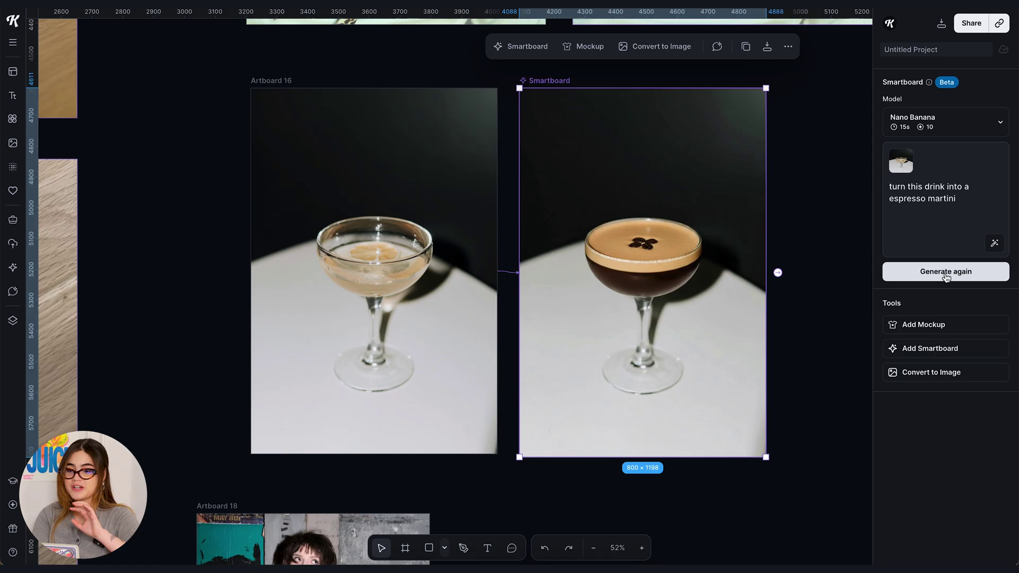
{"action": "scroll", "coordinate": [607, 277], "scroll_direction": "up", "scroll_amount": 5}
{"action": "scroll", "coordinate": [607, 297], "scroll_direction": "down", "scroll_amount": 10}
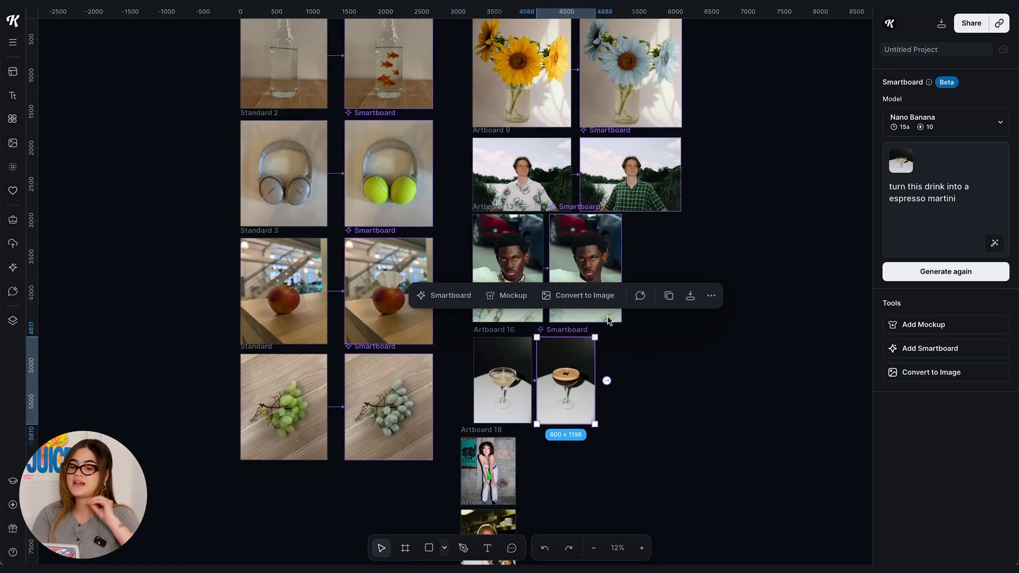
{"action": "scroll", "coordinate": [607, 316], "scroll_direction": "down", "scroll_amount": 2}
{"action": "scroll", "coordinate": [551, 362], "scroll_direction": "up", "scroll_amount": 3}
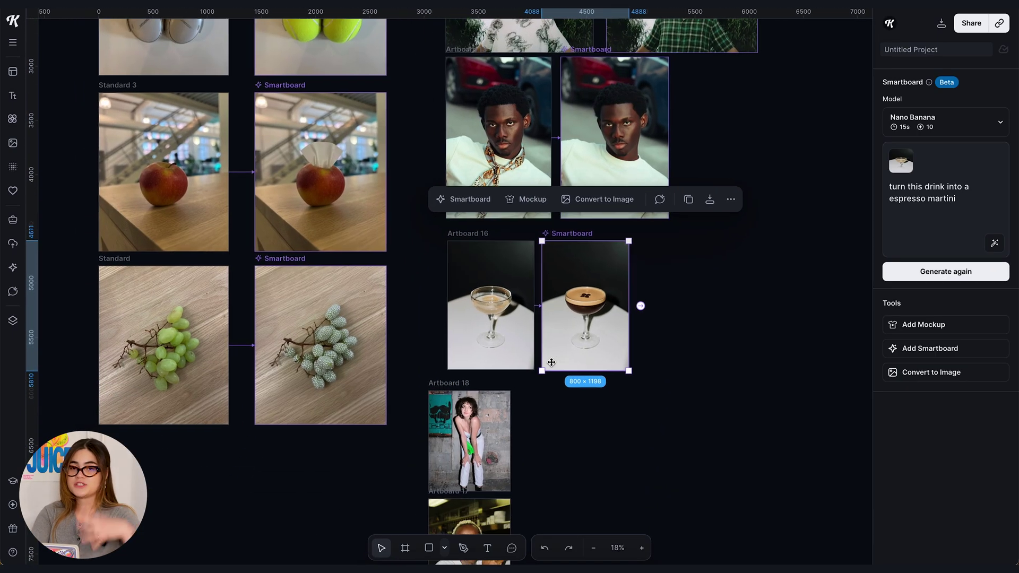
{"action": "scroll", "coordinate": [551, 362], "scroll_direction": "up", "scroll_amount": 8}
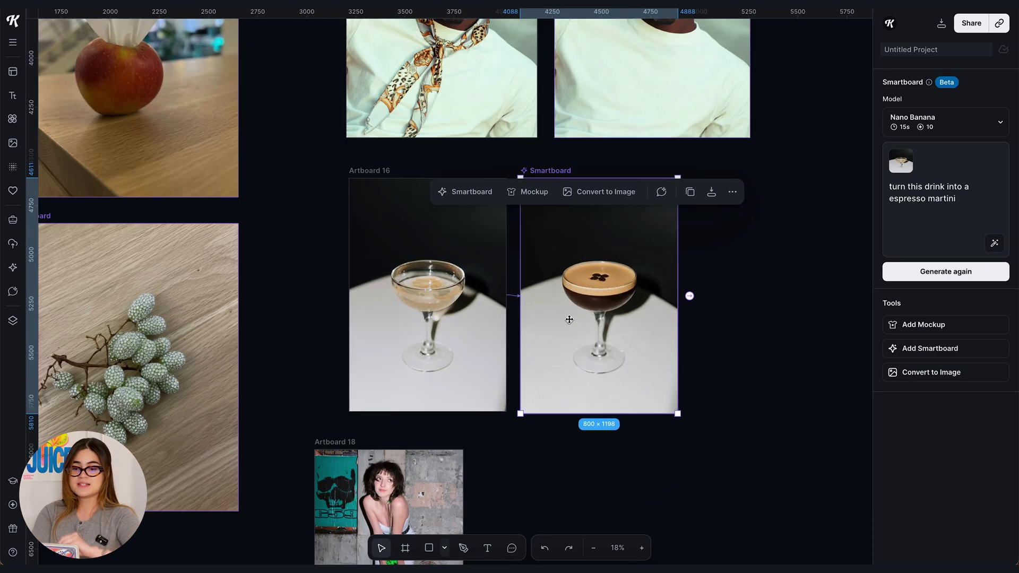
{"action": "scroll", "coordinate": [565, 284], "scroll_direction": "down", "scroll_amount": 1}
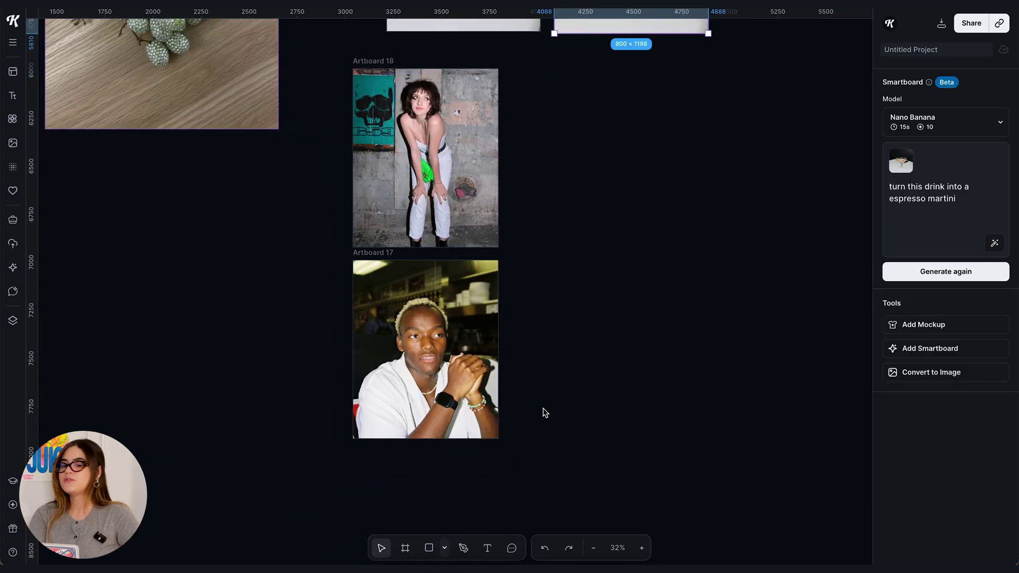
Add a Smartboard from the woman's Artboard 18 photo and link Artboard 17's man into it
{"action": "left_click", "coordinate": [376, 61]}
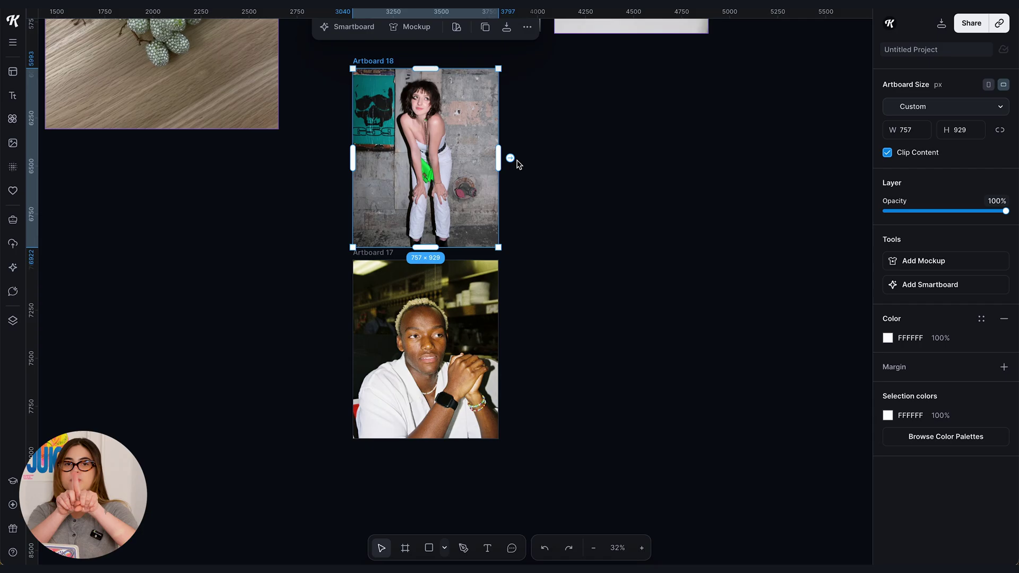
{"action": "left_click", "coordinate": [510, 158]}
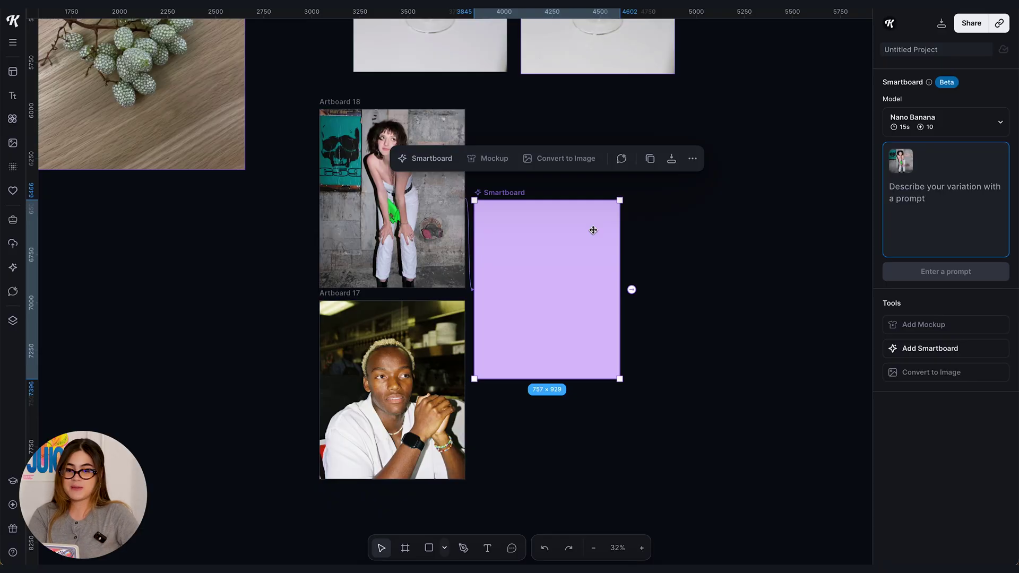
{"action": "left_click_drag", "start_coordinate": [525, 257], "coordinate": [570, 257]}
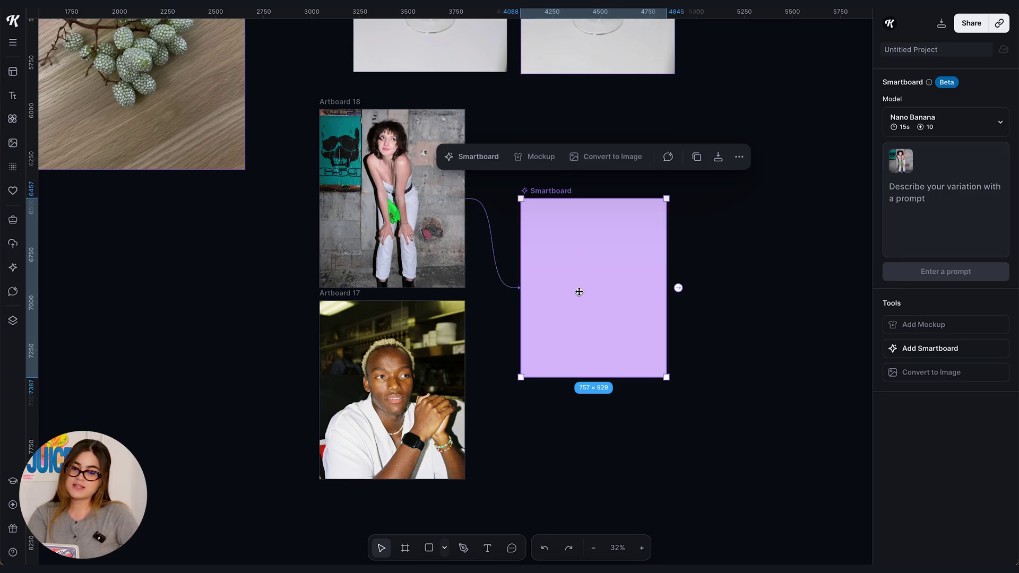
{"action": "left_click", "coordinate": [353, 293]}
{"action": "left_click_drag", "start_coordinate": [475, 390], "coordinate": [564, 283]}
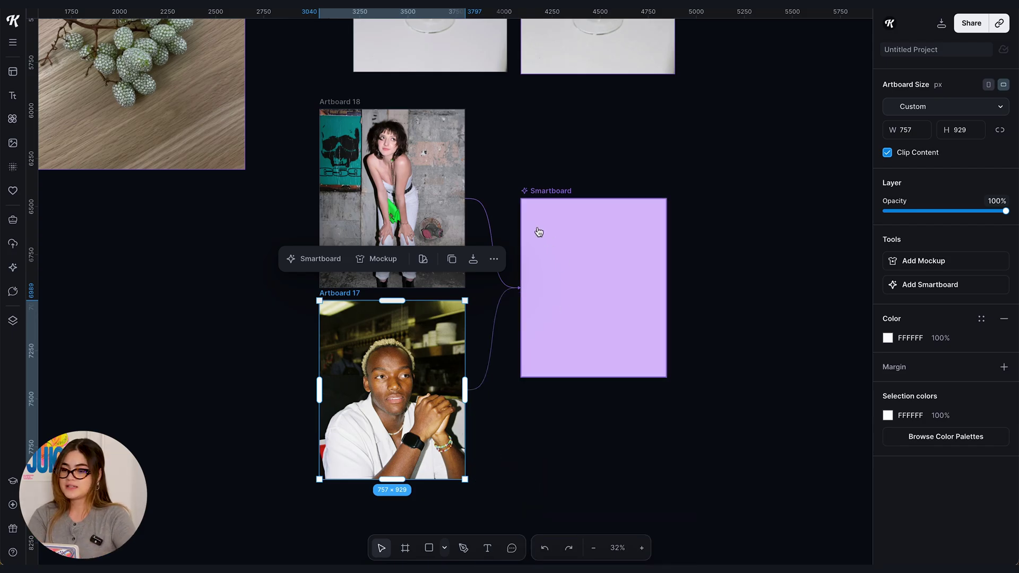
Prompt 'make these two people hug for a selfie' and generate the merged image
{"action": "left_click", "coordinate": [575, 278]}
{"action": "type", "text": "make these two people hug for a selfie"}
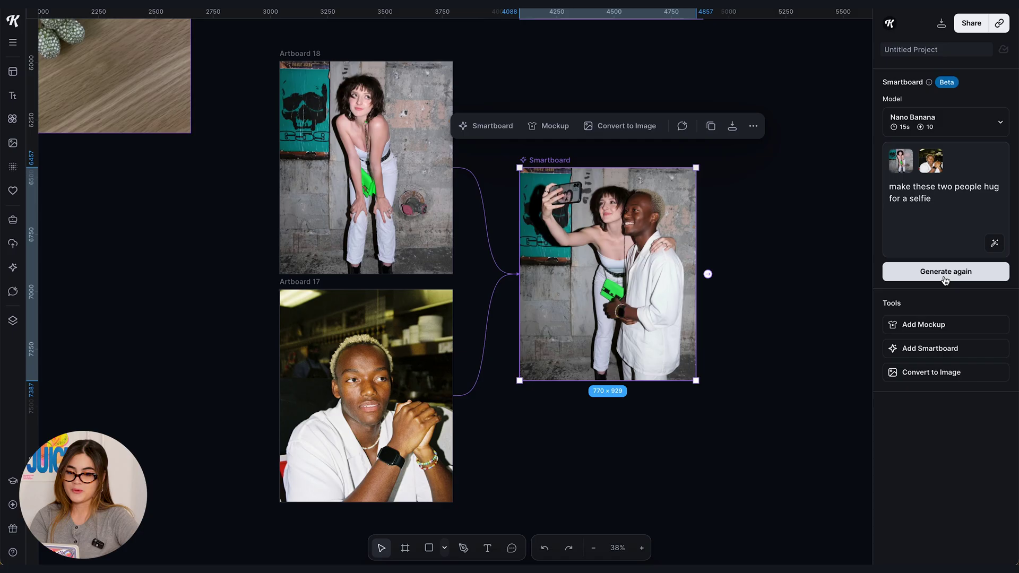
{"action": "scroll", "coordinate": [769, 236], "scroll_direction": "down", "scroll_amount": 5}
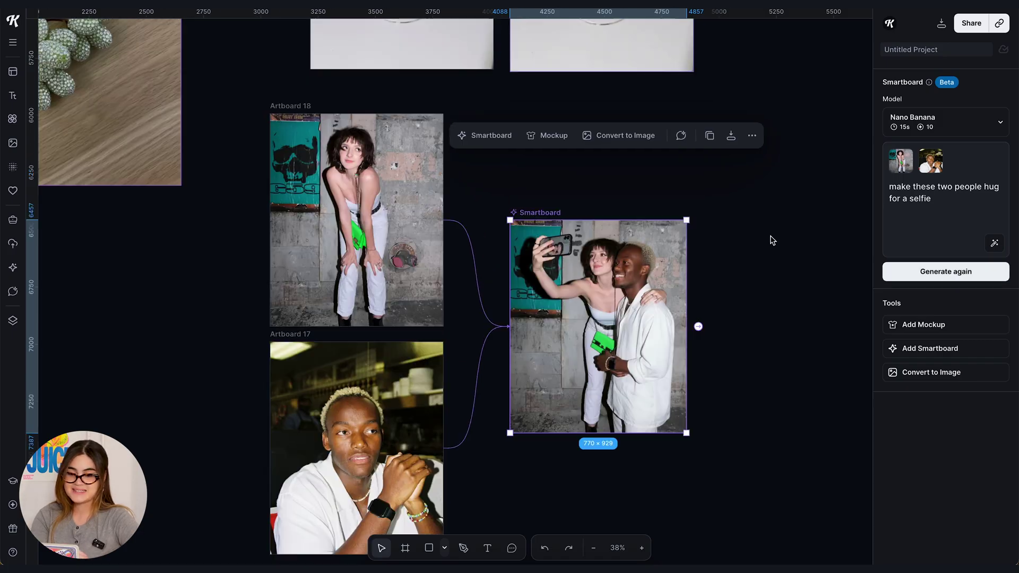
{"action": "scroll", "coordinate": [609, 348], "scroll_direction": "up", "scroll_amount": 3}
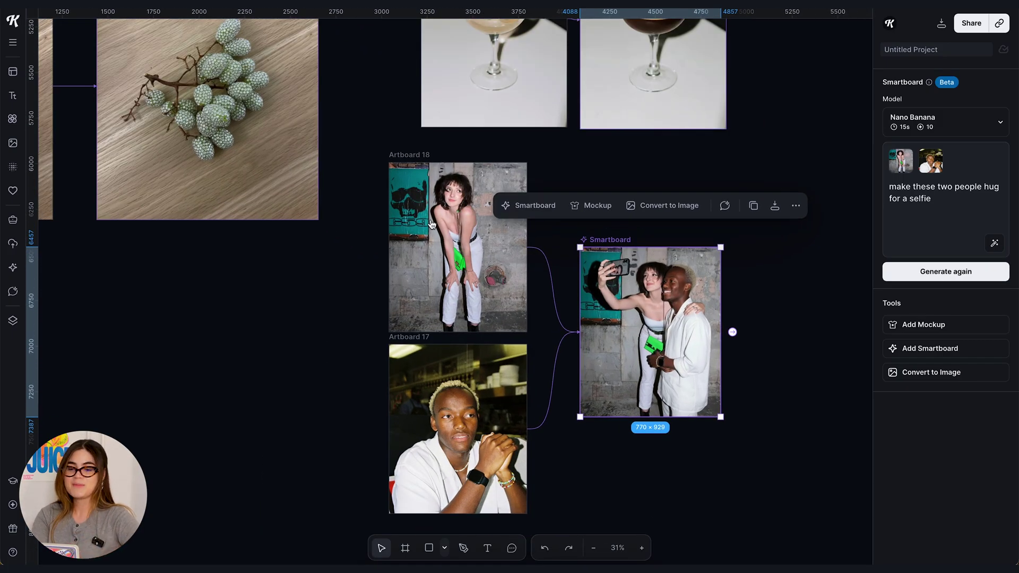
{"action": "scroll", "coordinate": [469, 215], "scroll_direction": "up", "scroll_amount": 2}
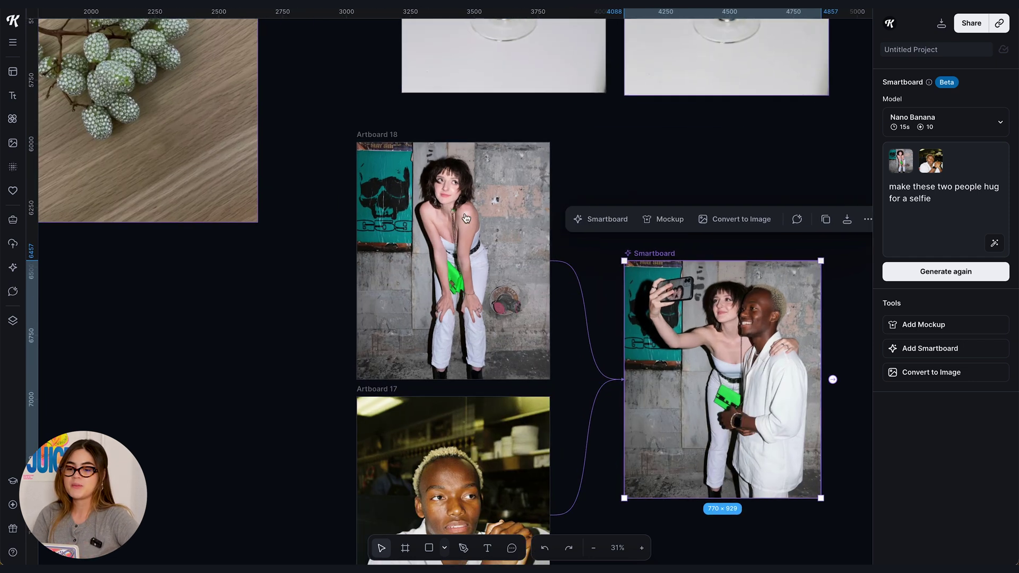
{"action": "scroll", "coordinate": [419, 217], "scroll_direction": "down", "scroll_amount": 5}
{"action": "left_click", "coordinate": [586, 156]}
{"action": "scroll", "coordinate": [586, 155], "scroll_direction": "up", "scroll_amount": 5}
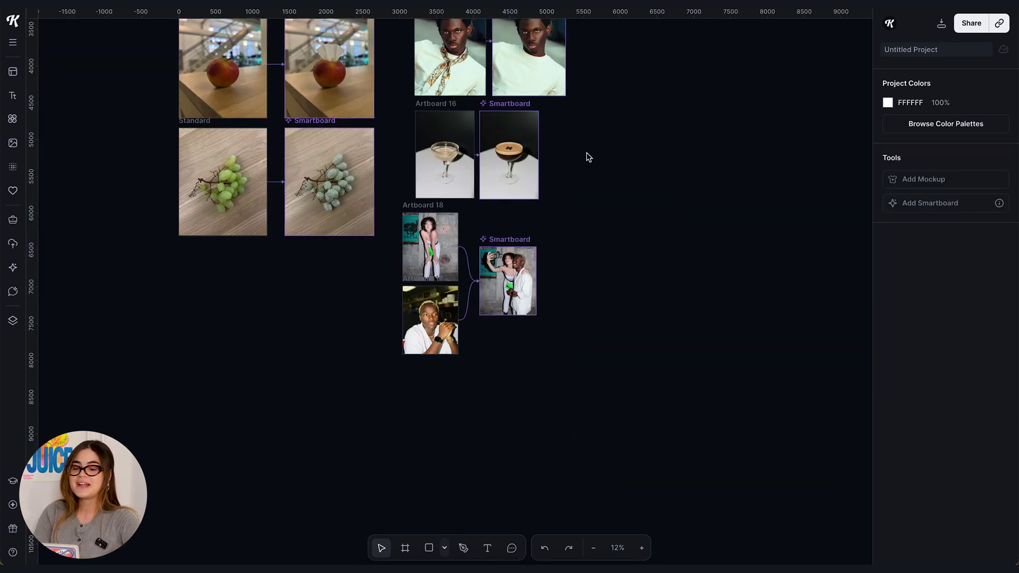
{"action": "scroll", "coordinate": [586, 154], "scroll_direction": "down", "scroll_amount": 2}
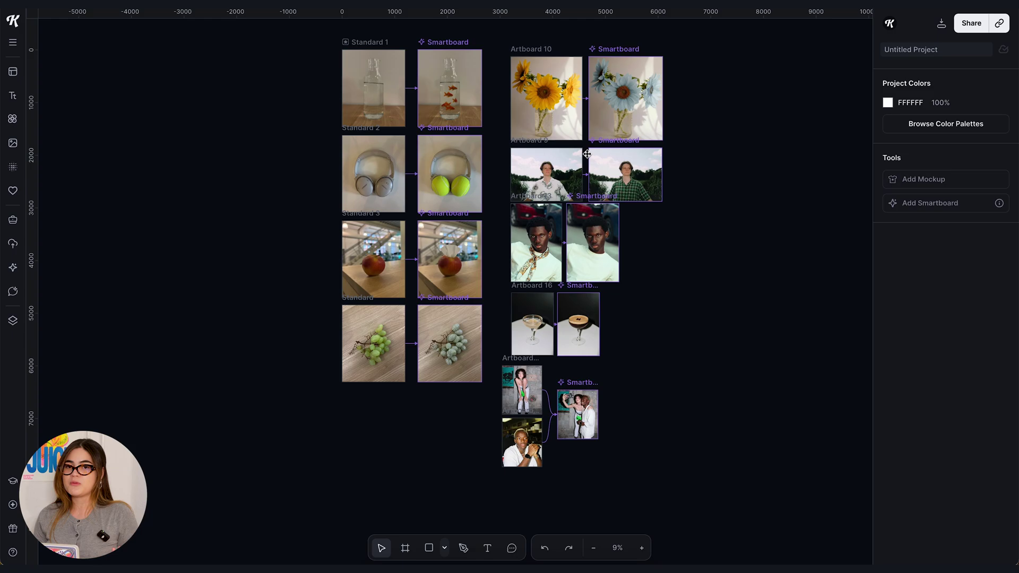